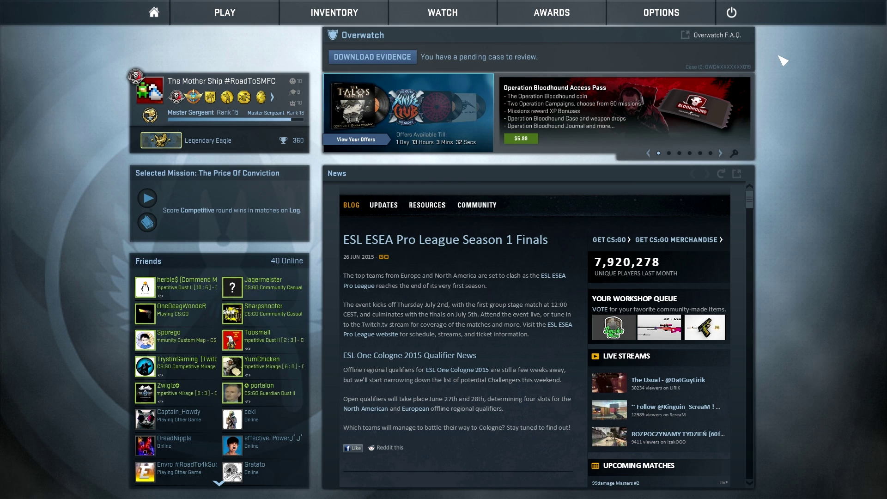
# Open the developer console and close it again.
pyautogui.press('`')
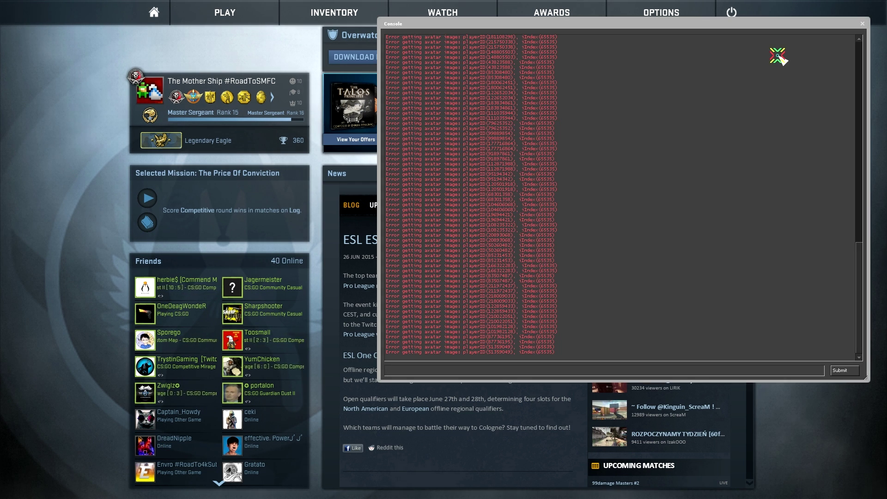
pyautogui.press('`')
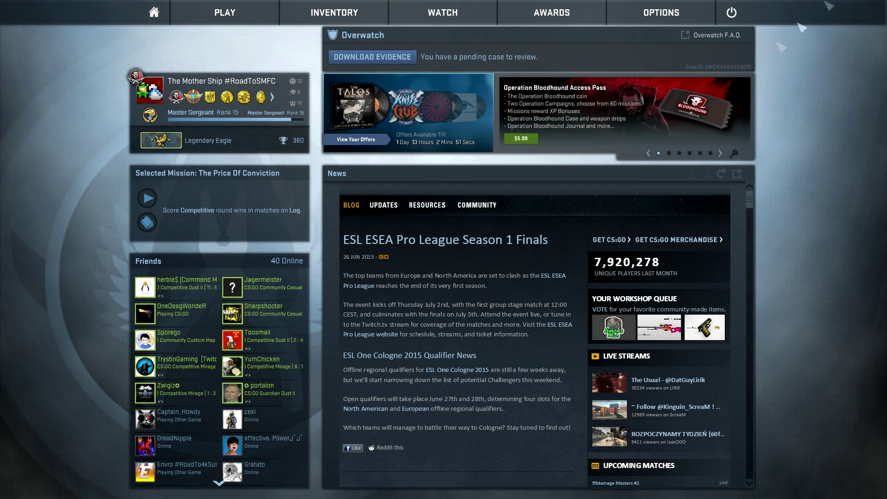
# Set Enable Developer Console to Yes in the game settings and return to the main menu.
pyautogui.click(674, 13)
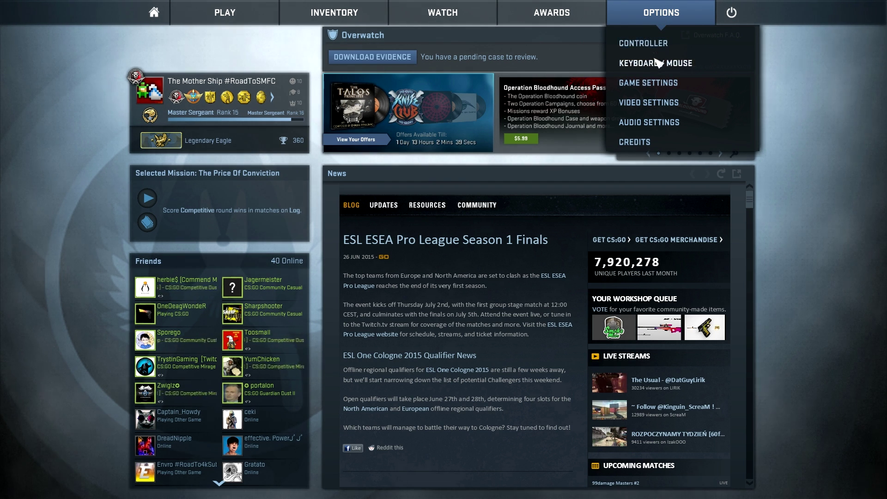
pyautogui.click(657, 85)
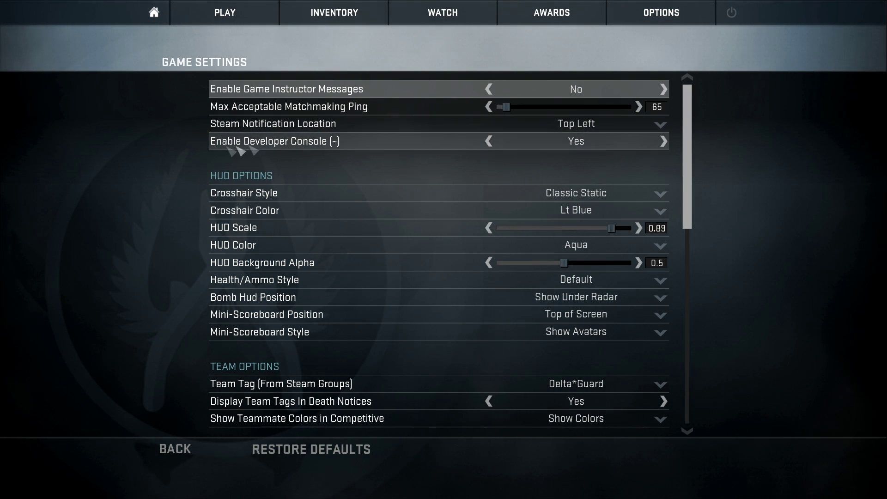
pyautogui.click(664, 142)
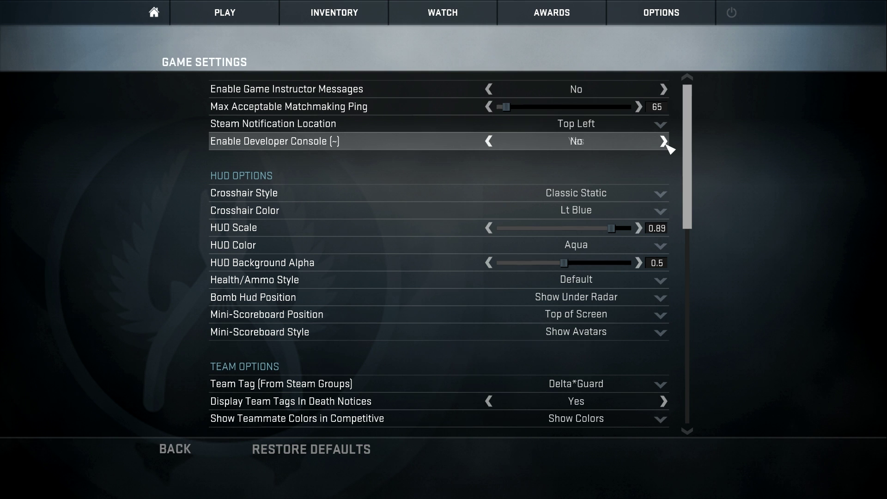
pyautogui.click(668, 142)
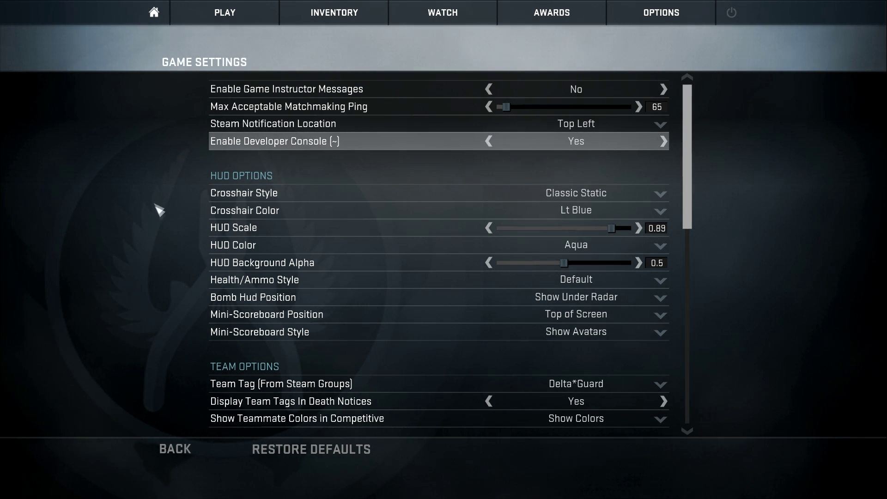
pyautogui.click(166, 450)
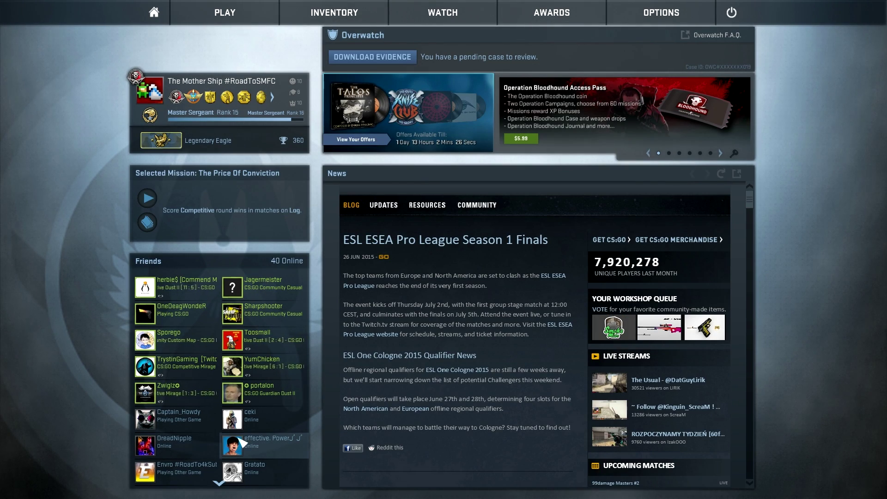
# Toggle the developer console open and closed several times to test its key binding, leaving it closed.
pyautogui.press('`')
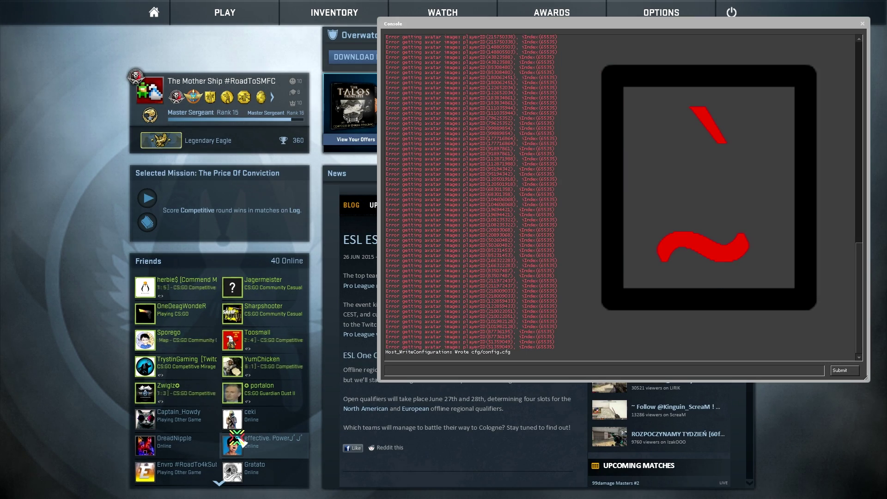
pyautogui.press('`')
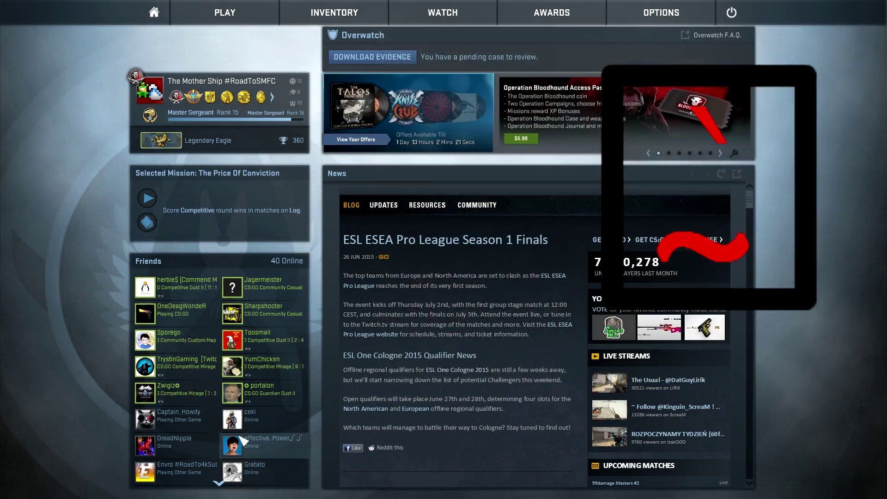
pyautogui.press('`')
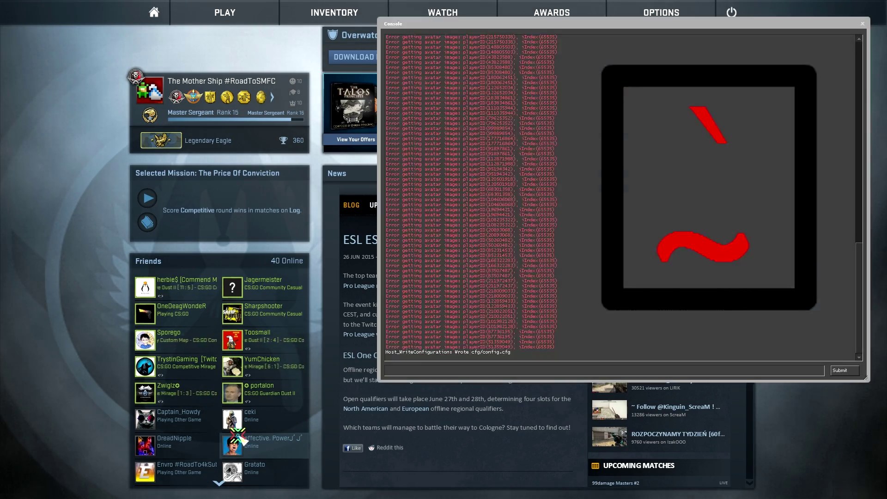
pyautogui.press('`')
pyautogui.press('`')
pyautogui.press('`')
pyautogui.press('`')
pyautogui.press('`')
pyautogui.press('`')
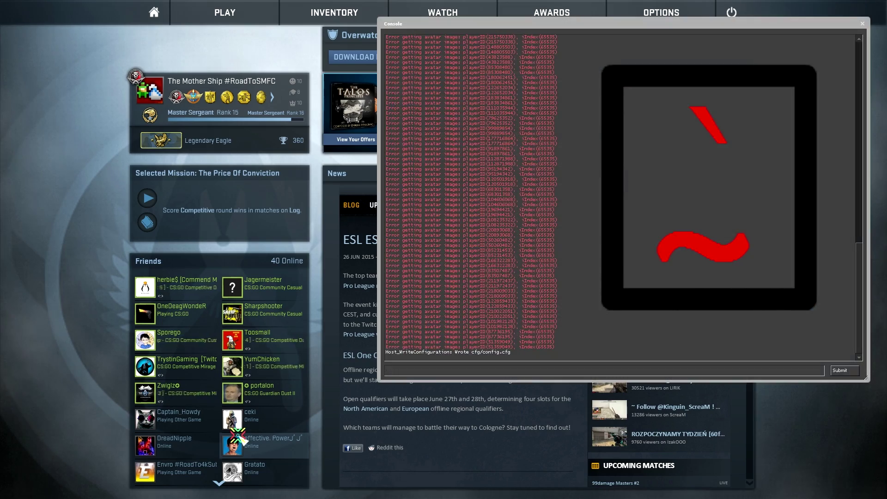
pyautogui.press('`')
pyautogui.press('`')
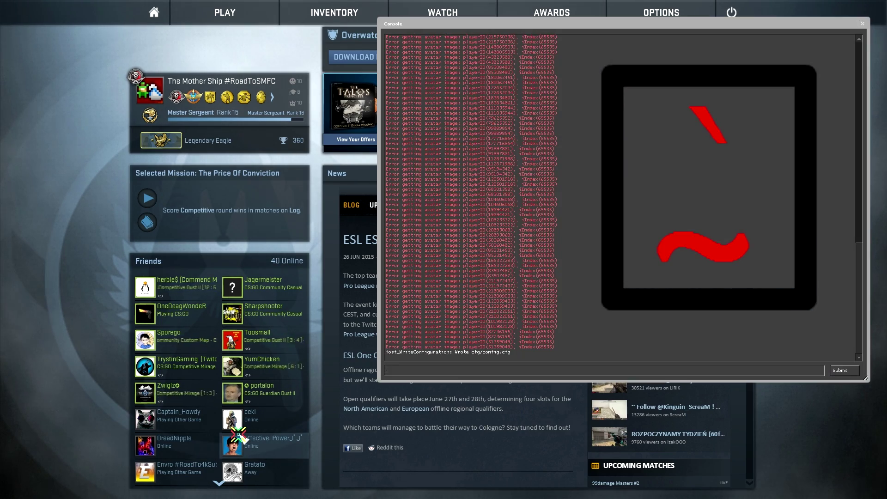
pyautogui.press('`')
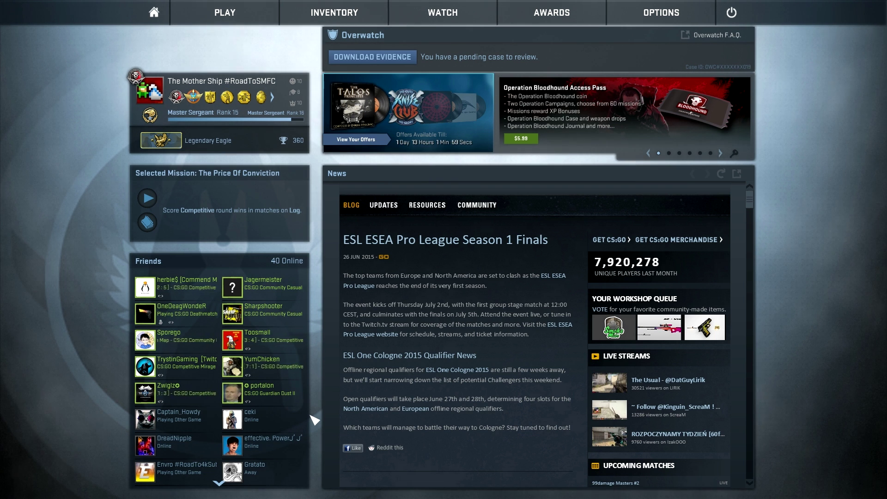
# Open the keyboard and mouse settings and examine the Toggle Console binding at the end of the list.
pyautogui.click(651, 12)
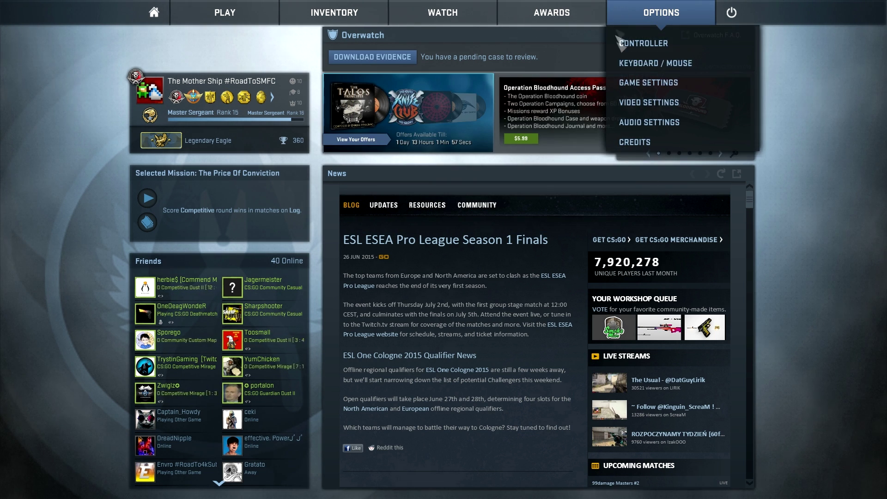
pyautogui.click(668, 64)
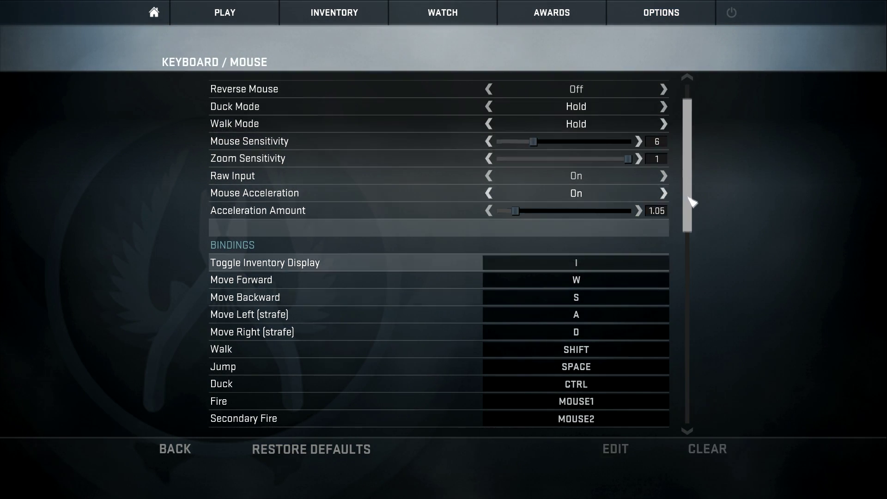
pyautogui.moveTo(693, 200); pyautogui.dragTo(693, 410)
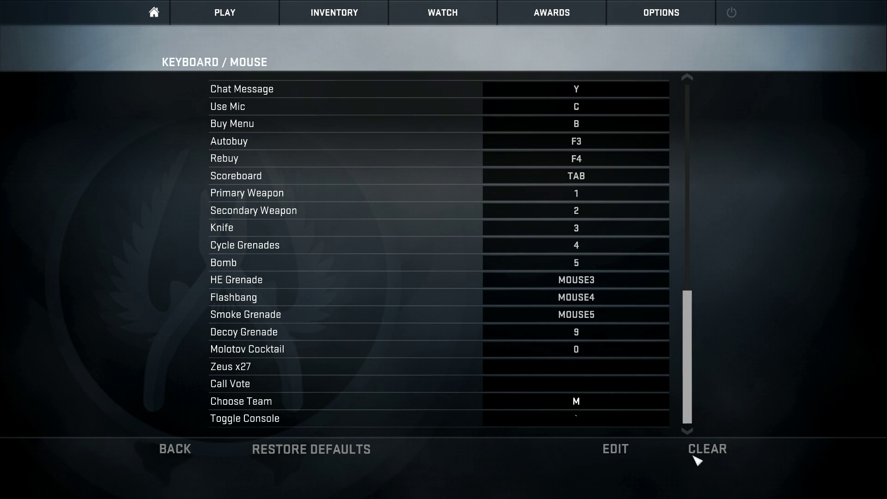
pyautogui.click(647, 401)
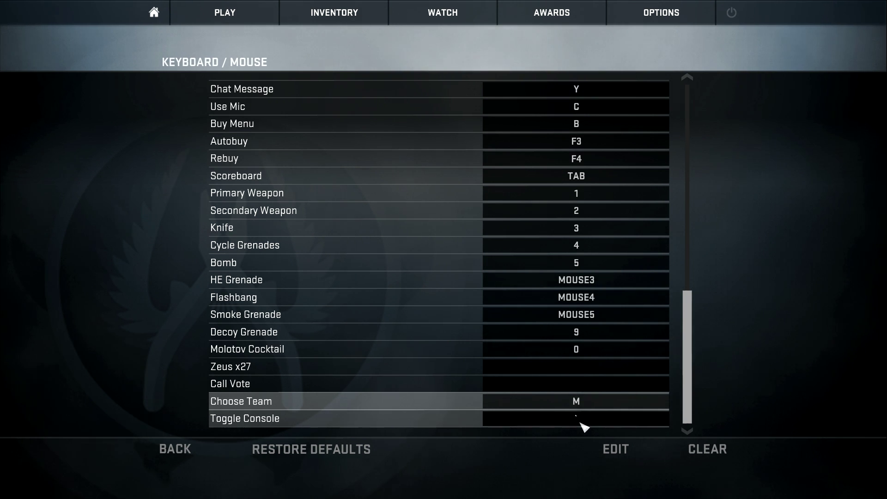
pyautogui.moveTo(693, 396); pyautogui.dragTo(696, 417)
pyautogui.scroll(1, 696, 417)
pyautogui.scroll(-1, 687, 311)
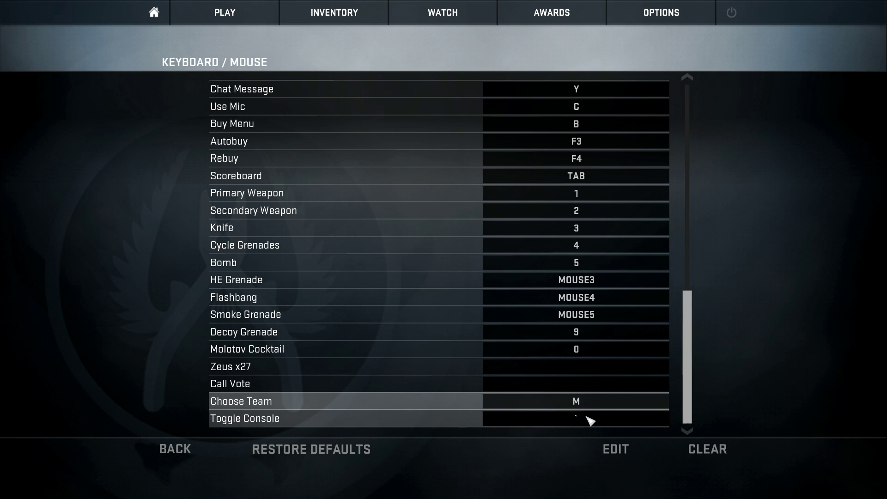
pyautogui.press('Up')
pyautogui.press('Up')
pyautogui.press('Up')
pyautogui.press('Up')
pyautogui.press('Up')
pyautogui.press('Up')
pyautogui.press('Up')
pyautogui.press('Up')
pyautogui.press('Up')
pyautogui.press('Up')
pyautogui.press('Up')
pyautogui.press('Up')
pyautogui.press('Up')
pyautogui.press('Up')
pyautogui.press('Up')
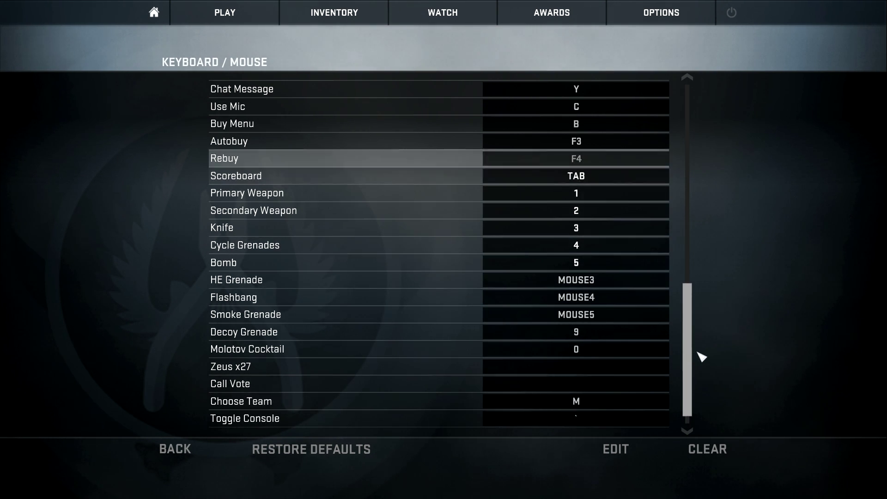
pyautogui.scroll(1, 701, 359)
pyautogui.scroll(-1, 702, 381)
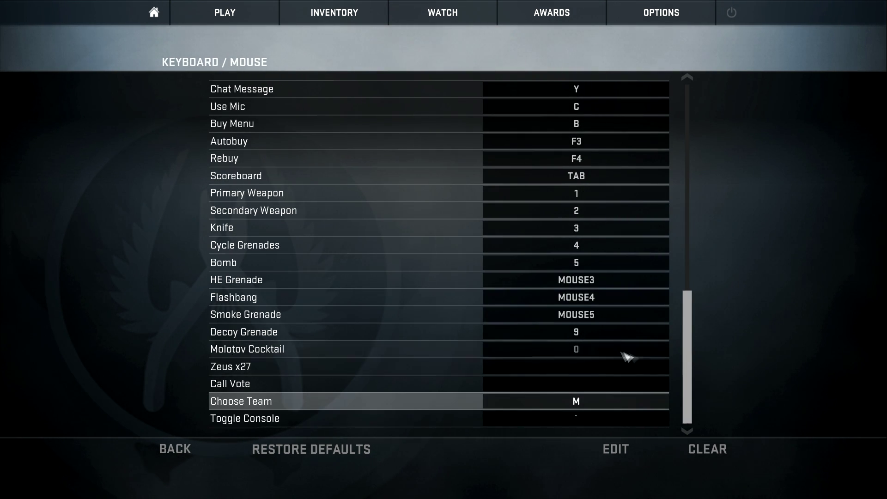
# Bind Zeus x27 to 8 and return to the main menu.
pyautogui.doubleClick(602, 371)
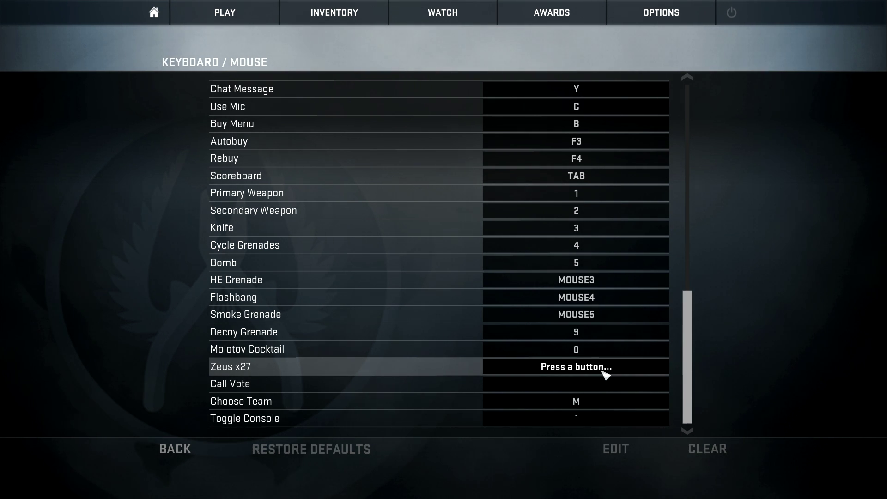
pyautogui.press('8')
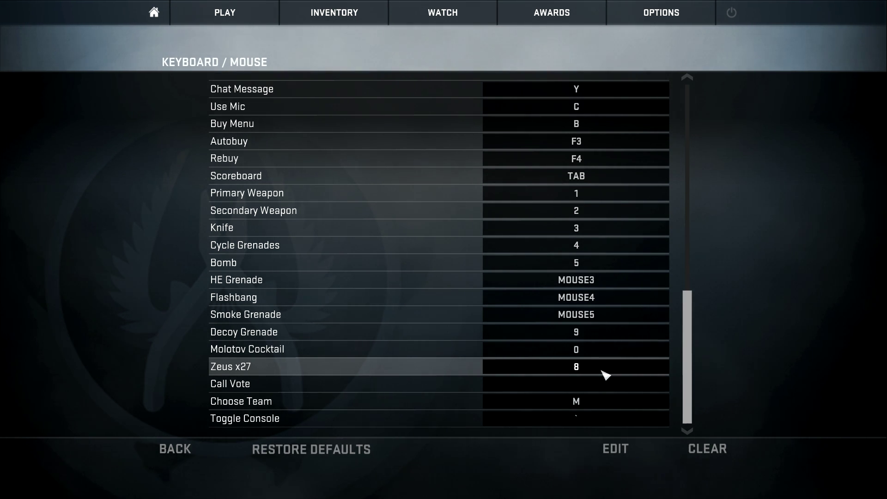
pyautogui.scroll(1, 687, 389)
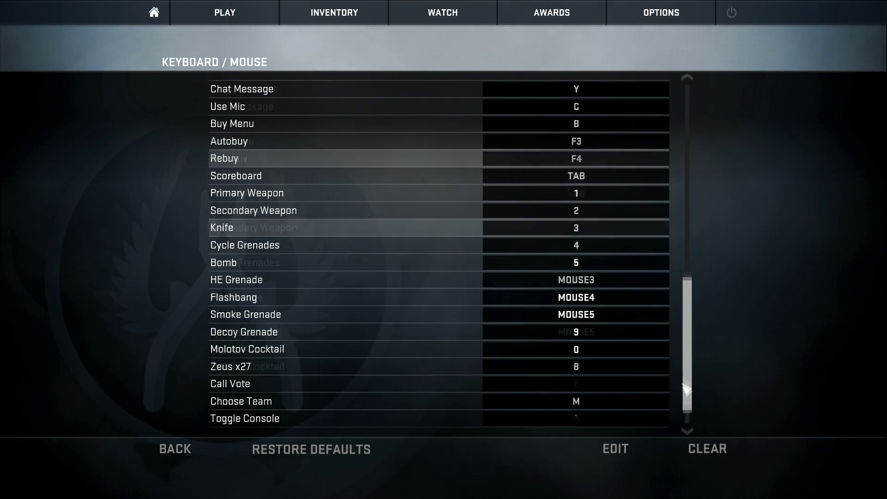
pyautogui.scroll(4, 687, 389)
pyautogui.click(174, 449)
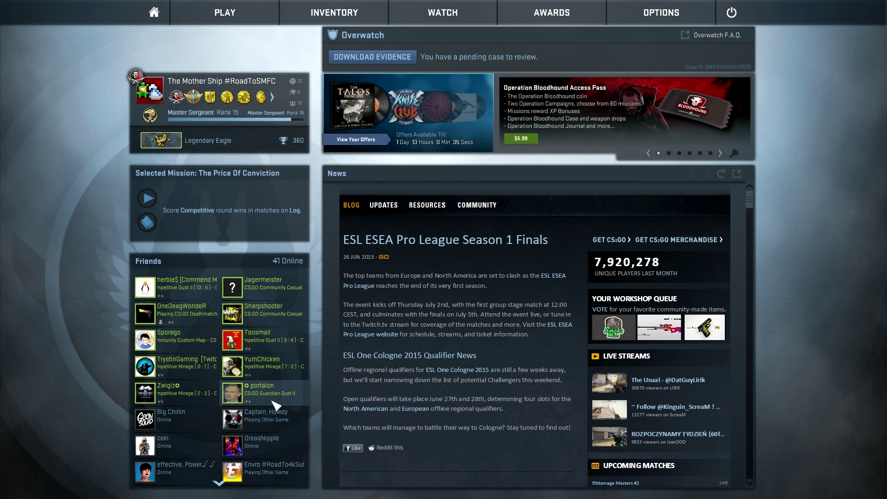
# Switch to the desktop and close the Counter-Strike: Global Offensive window.
pyautogui.hotkey('alt', 'Tab')
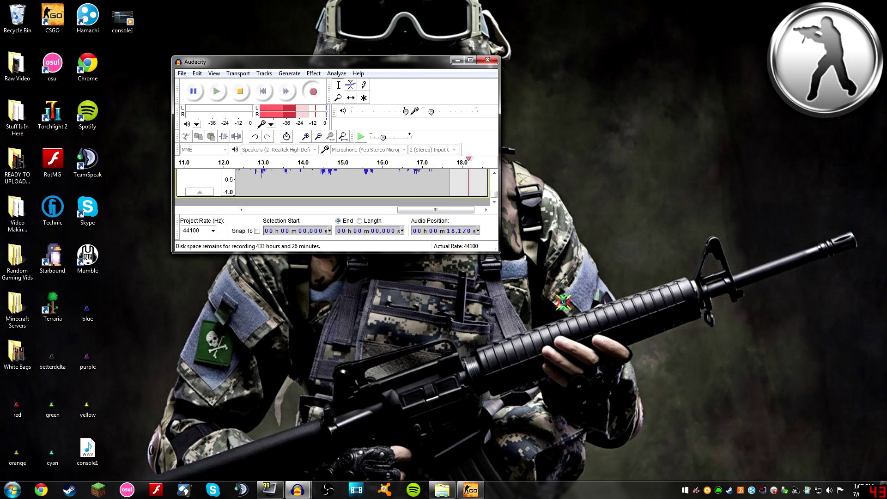
pyautogui.moveTo(470, 489)
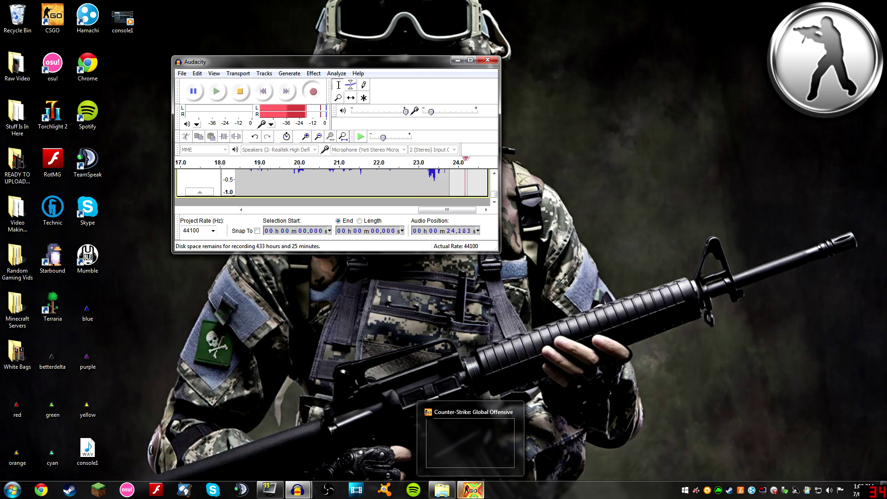
pyautogui.rightClick(470, 490)
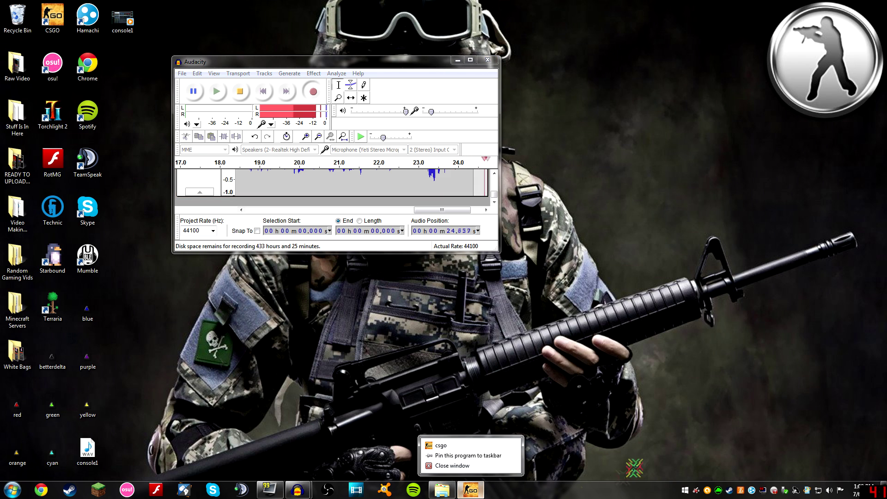
pyautogui.click(476, 470)
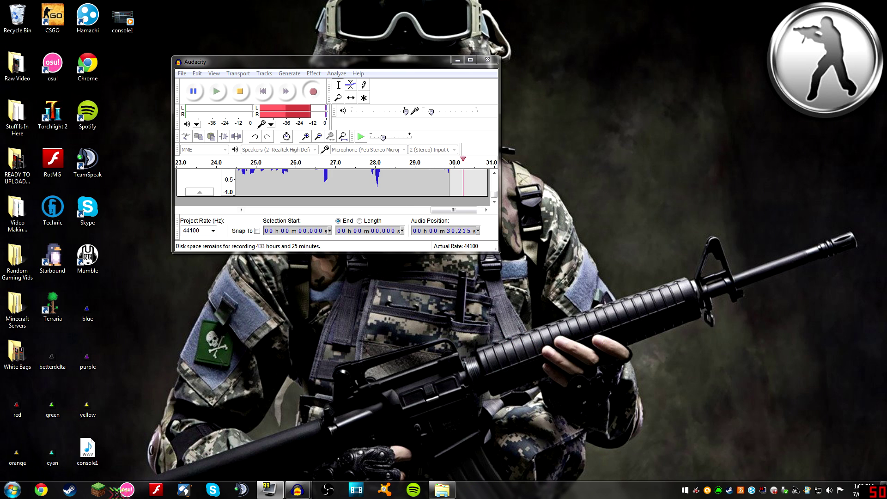
# Switch to Steam and open the properties of Counter-Strike: Global Offensive from the game library.
pyautogui.rightClick(69, 490)
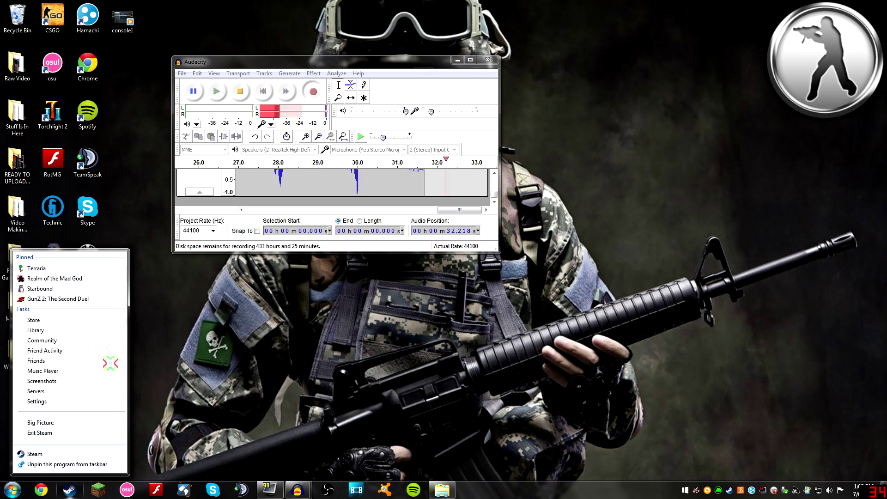
pyautogui.click(71, 490)
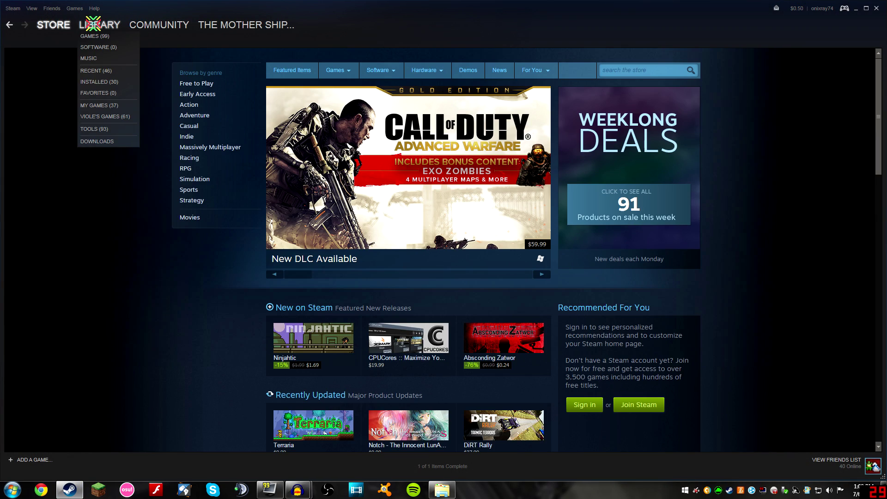
pyautogui.click(93, 23)
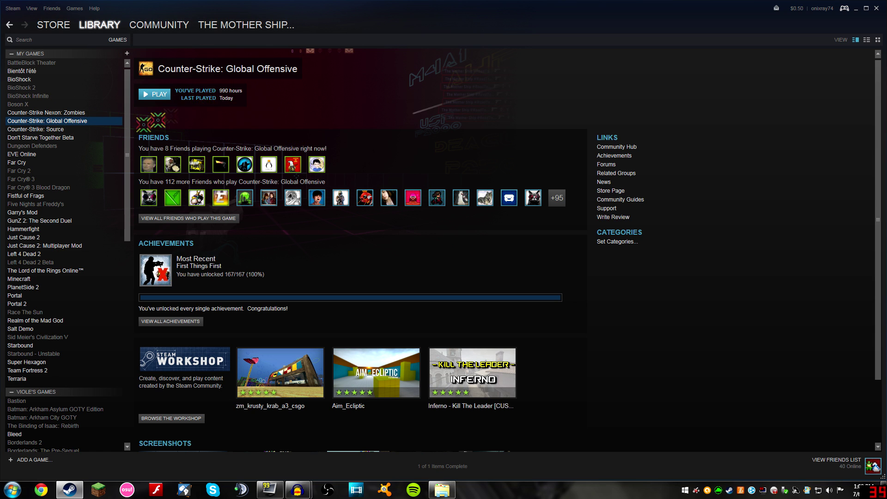
pyautogui.rightClick(83, 121)
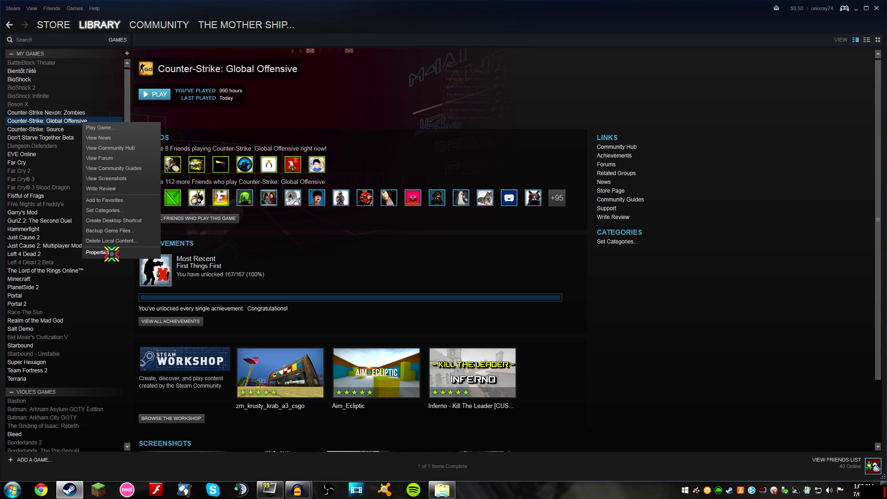
pyautogui.click(111, 253)
pyautogui.moveTo(624, 200); pyautogui.dragTo(368, 97)
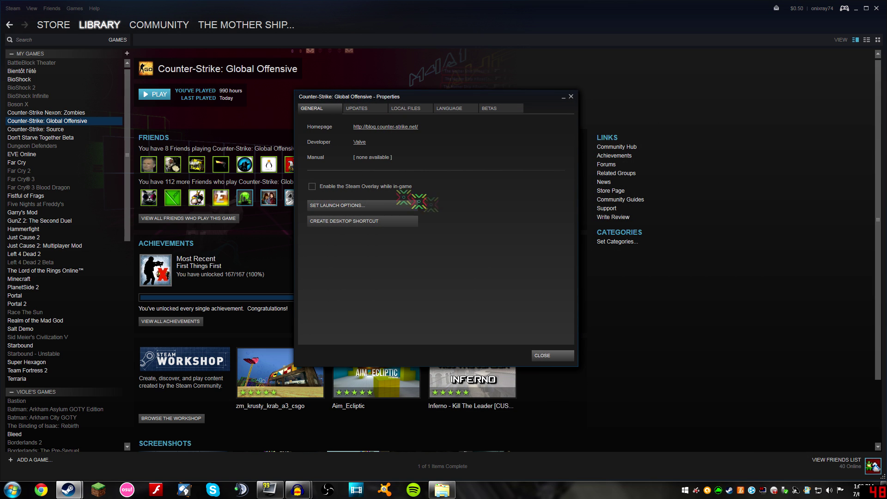
# Look through the game's Updates, Local Files, Language and Betas properties, and return to the General ones.
pyautogui.click(365, 108)
pyautogui.click(406, 108)
pyautogui.click(449, 108)
pyautogui.click(489, 108)
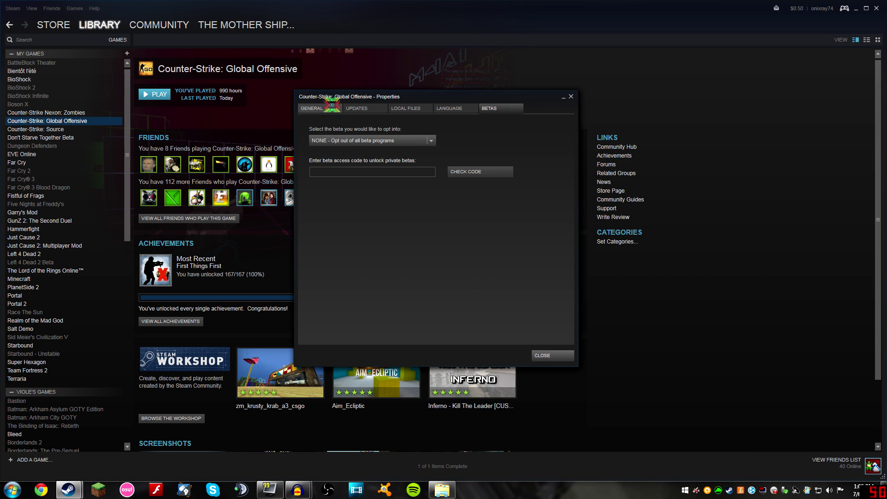
pyautogui.click(332, 106)
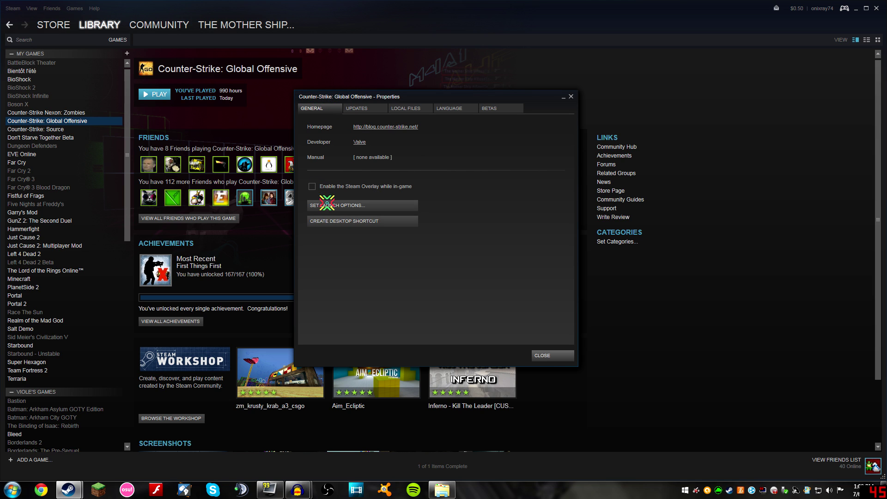
# Open the game's launch options and highlight the -console entry among them.
pyautogui.click(397, 205)
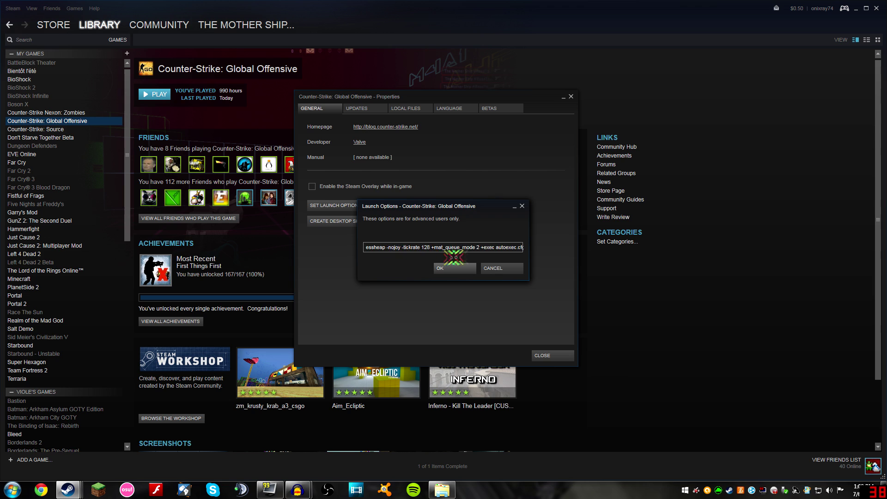
pyautogui.moveTo(491, 247); pyautogui.dragTo(377, 243)
pyautogui.click(427, 247)
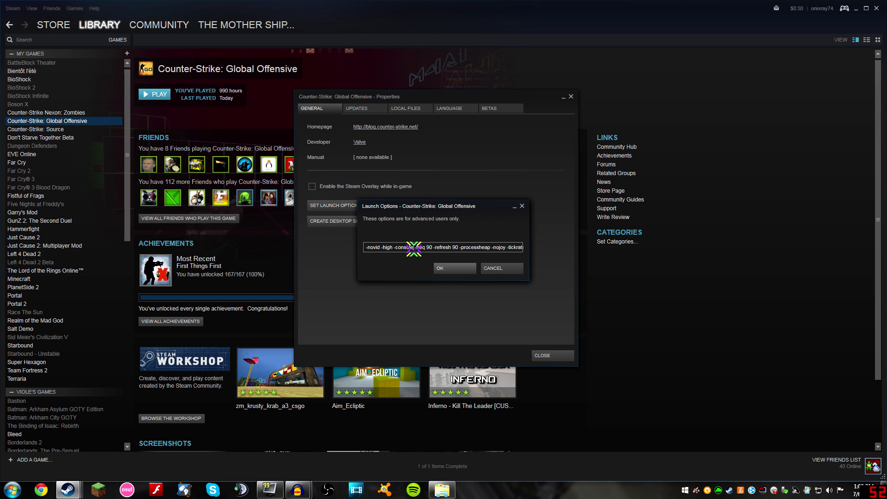
pyautogui.moveTo(413, 248); pyautogui.dragTo(394, 247)
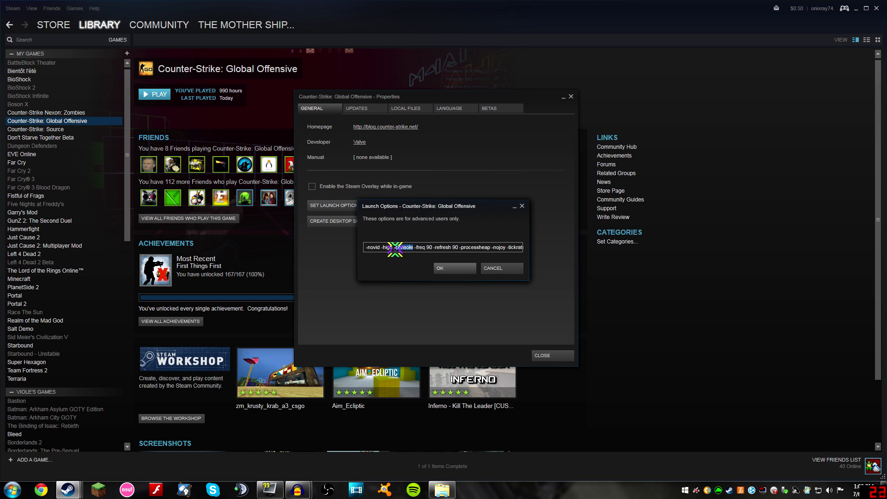
pyautogui.click(454, 247)
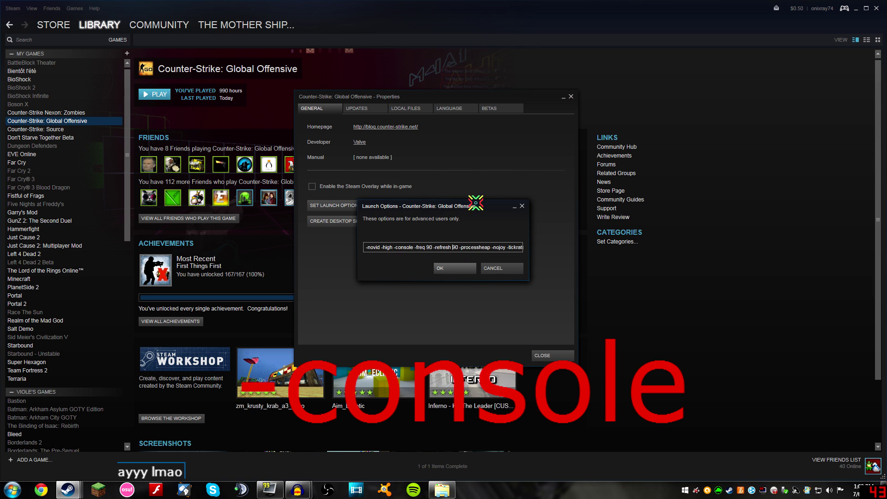
# Move the launch options dialog aside, accept the options and close the game's properties.
pyautogui.moveTo(480, 222); pyautogui.dragTo(422, 152)
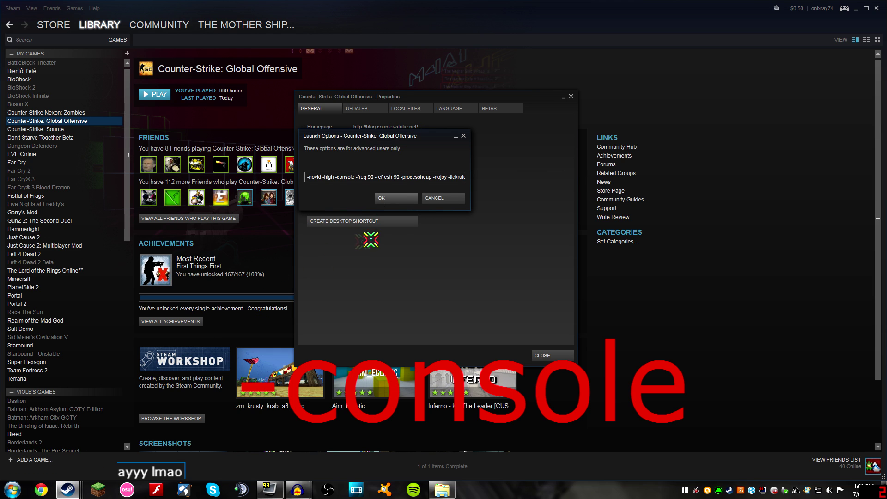
pyautogui.click(403, 198)
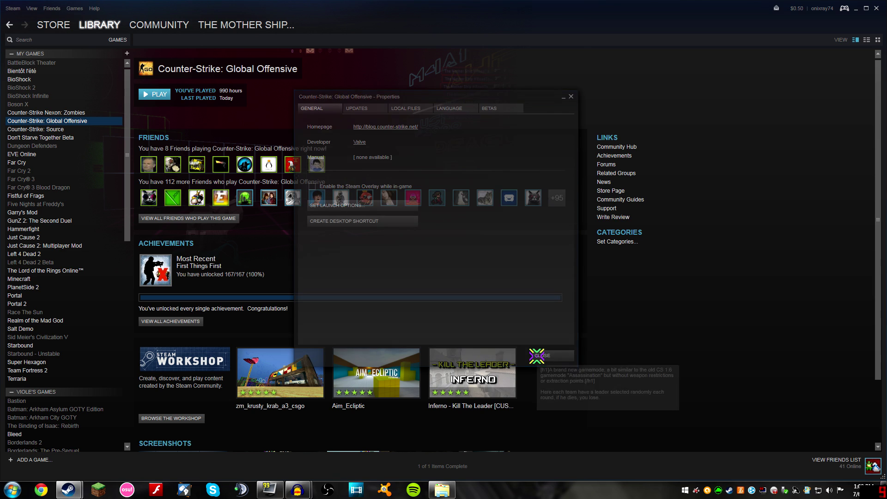
pyautogui.click(537, 355)
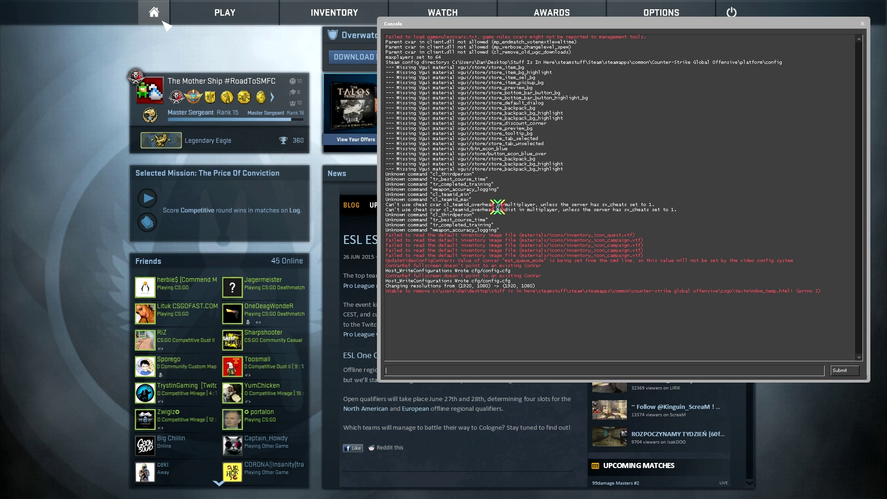
# Write the command bind "," "toggleconsole" in the game's developer console.
pyautogui.write('bi')
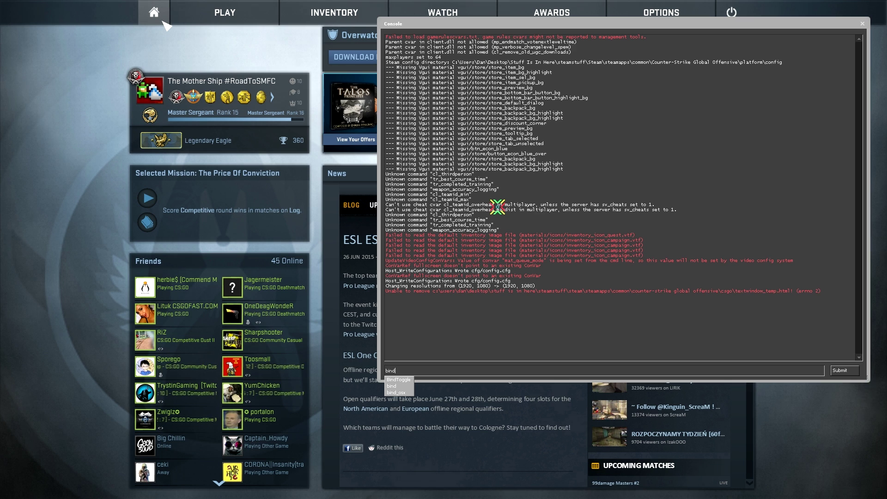
pyautogui.write('nd ')
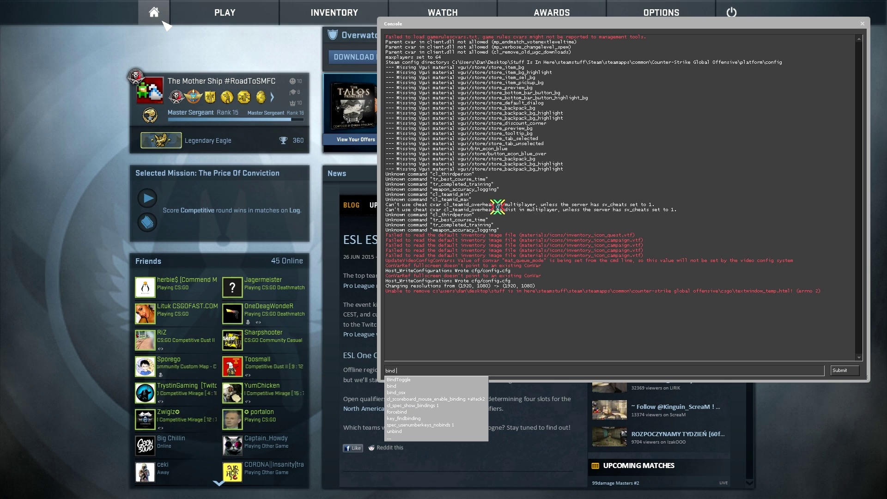
pyautogui.write('"')
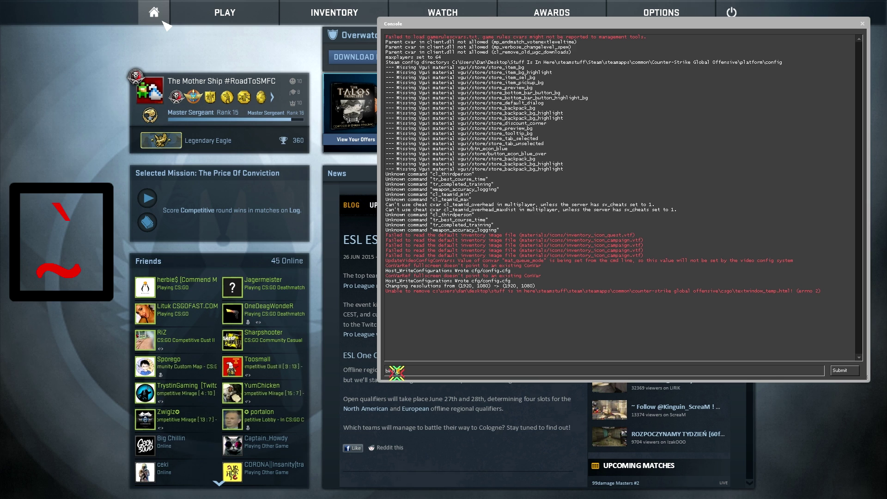
pyautogui.write('"`" "toggleconsole')
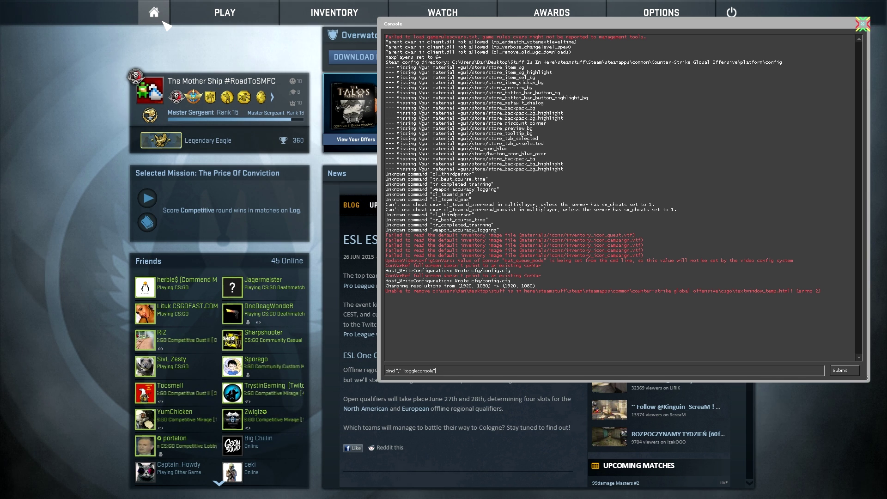
# Clear the console's command line, test the toggle binding by hiding and showing the console, and leave it closed.
pyautogui.click(862, 24)
pyautogui.press('`')
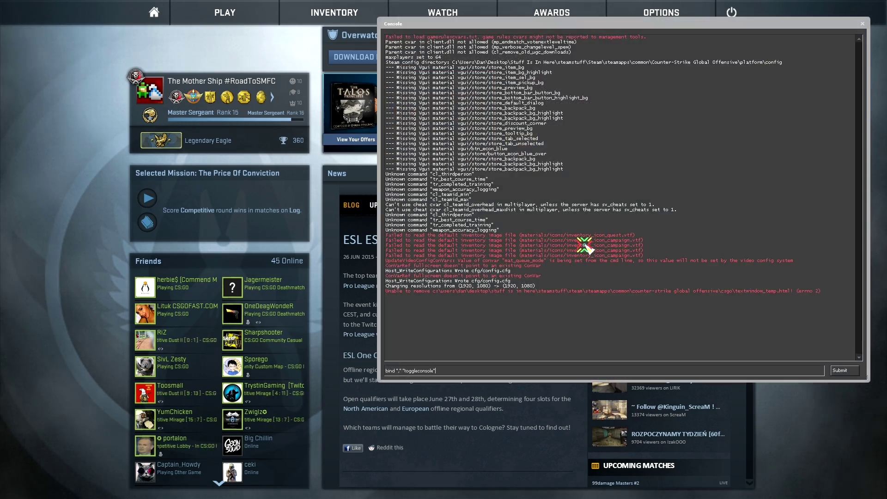
pyautogui.press('Return')
pyautogui.press(',')
pyautogui.press(',')
pyautogui.press(',')
pyautogui.press(',')
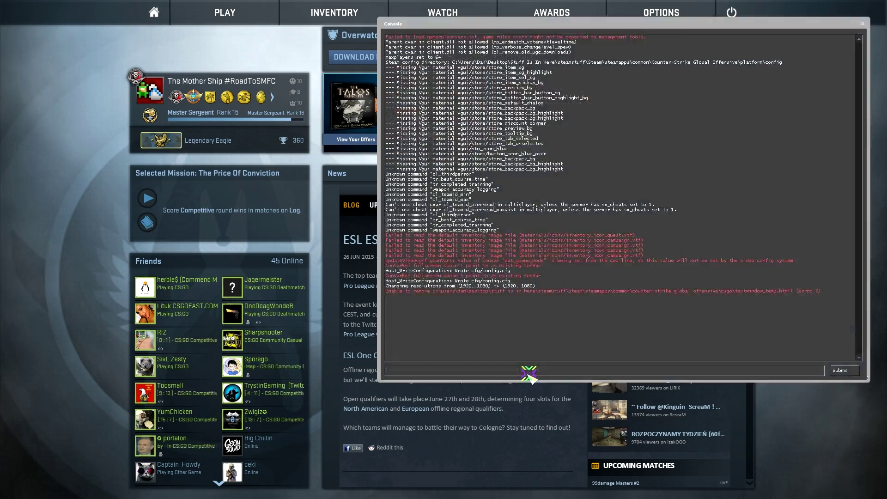
pyautogui.press('`')
pyautogui.press('`')
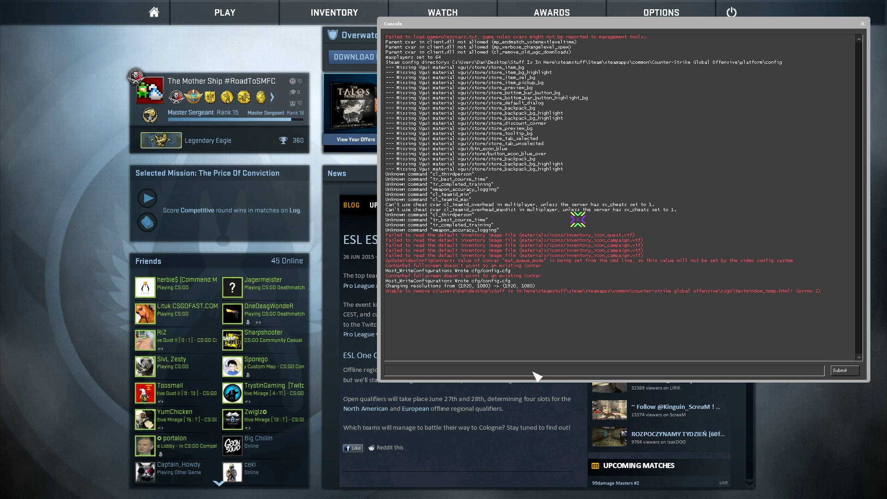
pyautogui.press('`')
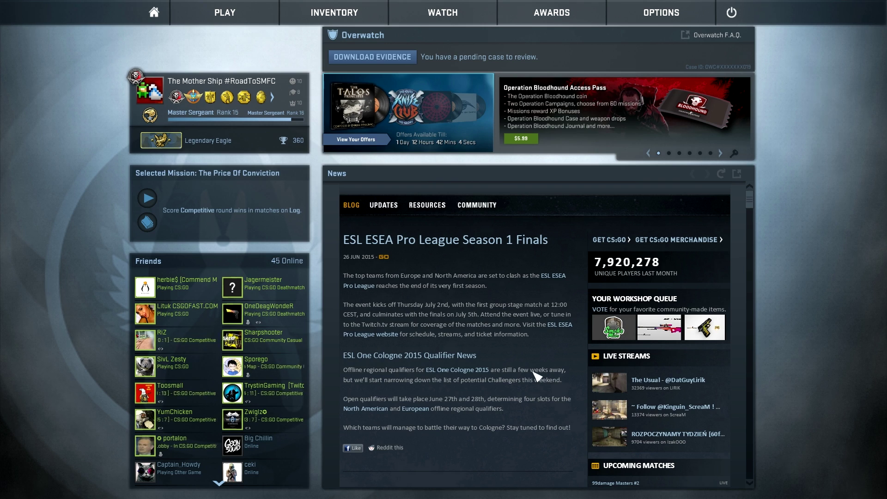
# Switch to the desktop, browse to Program Files (x86) on drive C: and select the Steam (LOL JUST KIDDING) folder.
pyautogui.hotkey('alt', 'Tab')
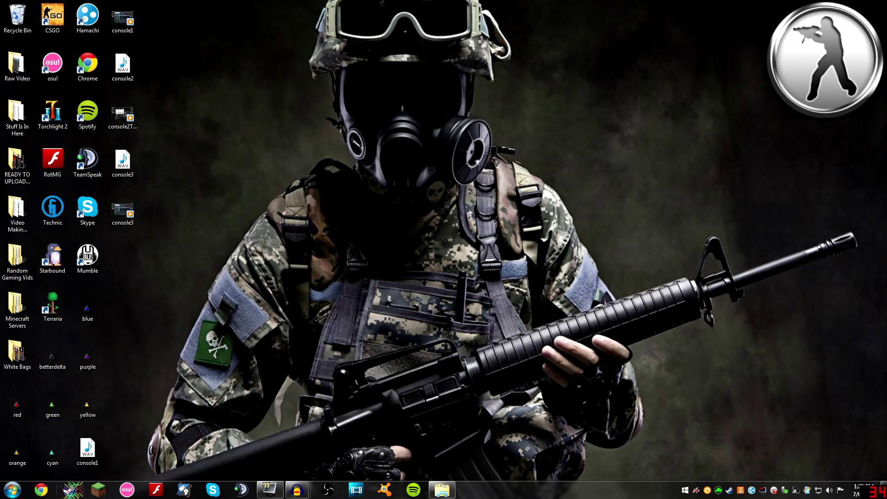
pyautogui.click(12, 490)
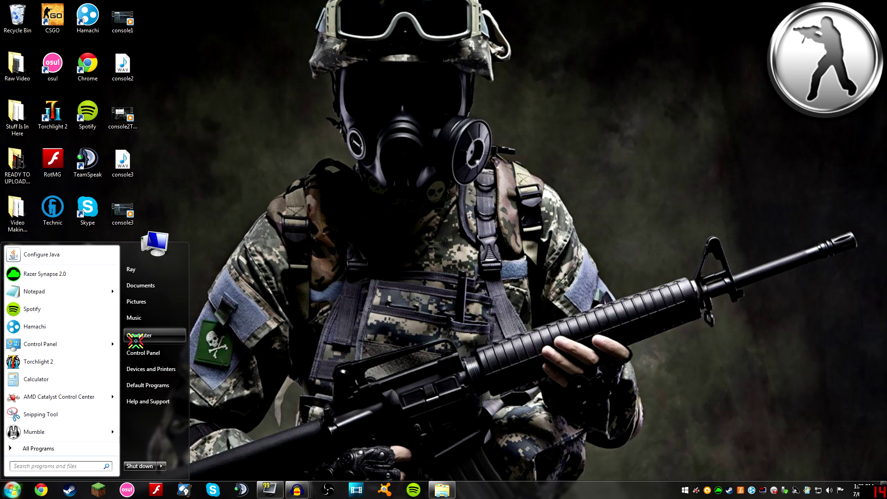
pyautogui.click(135, 340)
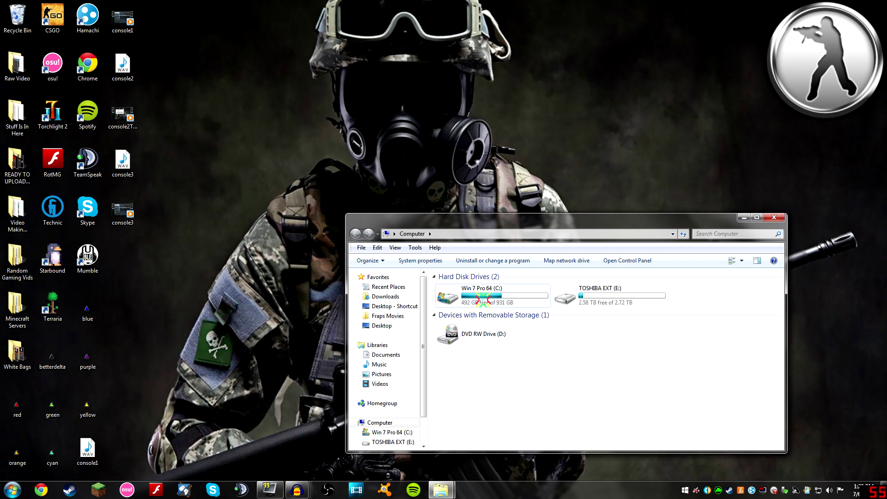
pyautogui.doubleClick(483, 301)
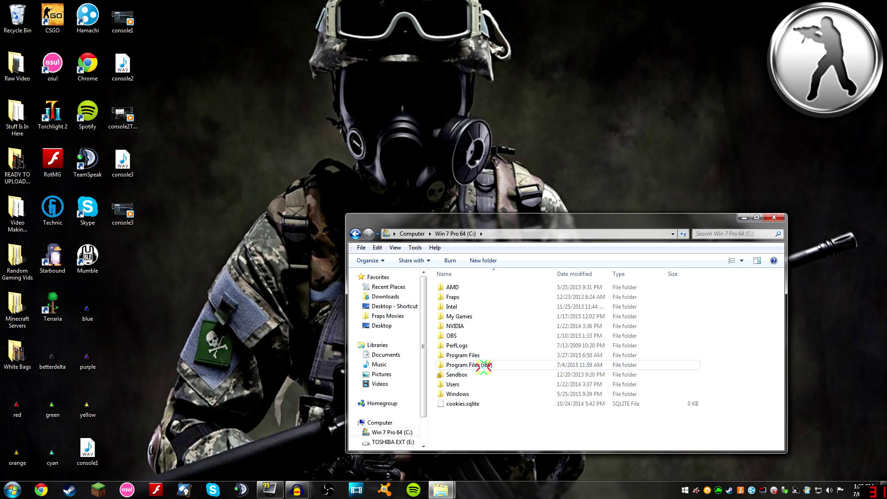
pyautogui.doubleClick(484, 366)
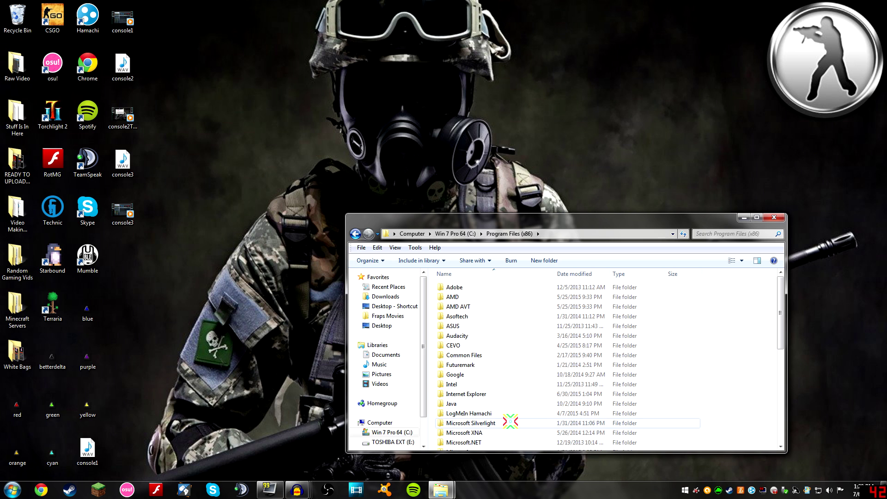
pyautogui.scroll(-1, 436, 338)
pyautogui.scroll(1, 462, 324)
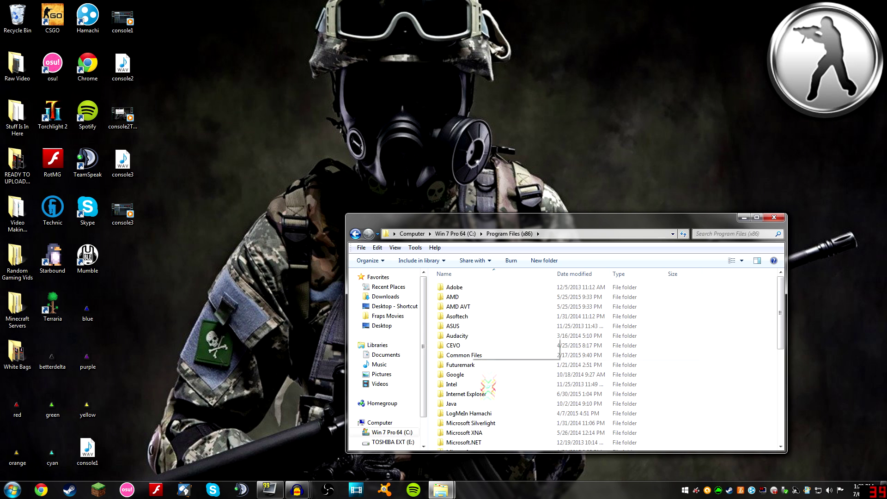
pyautogui.scroll(-2, 664, 393)
pyautogui.scroll(-5, 664, 393)
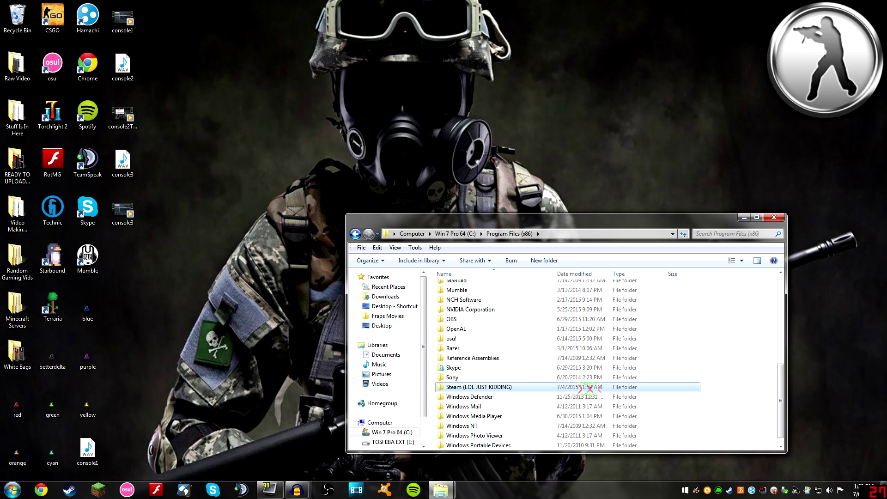
pyautogui.click(457, 386)
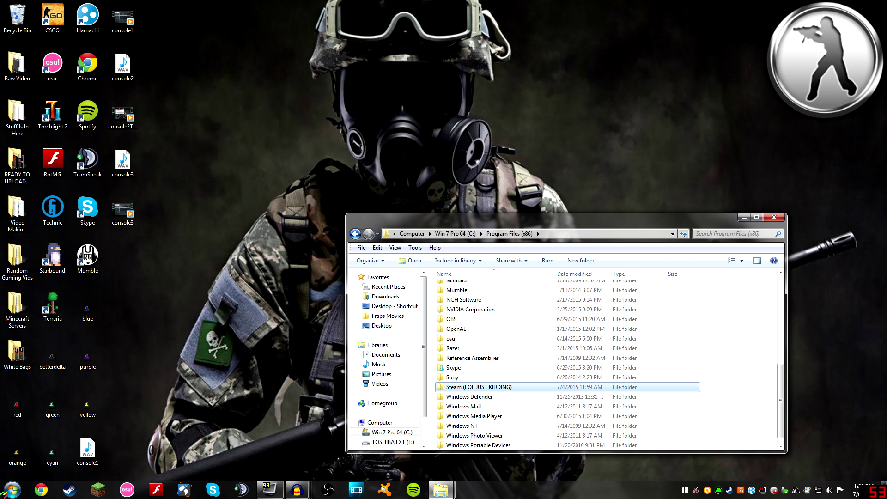
pyautogui.click(12, 490)
pyautogui.write('steam')
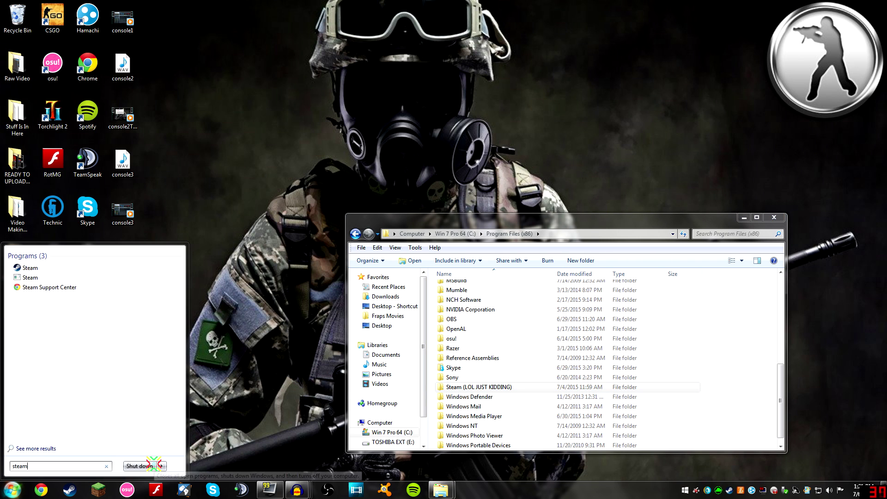
pyautogui.click(214, 273)
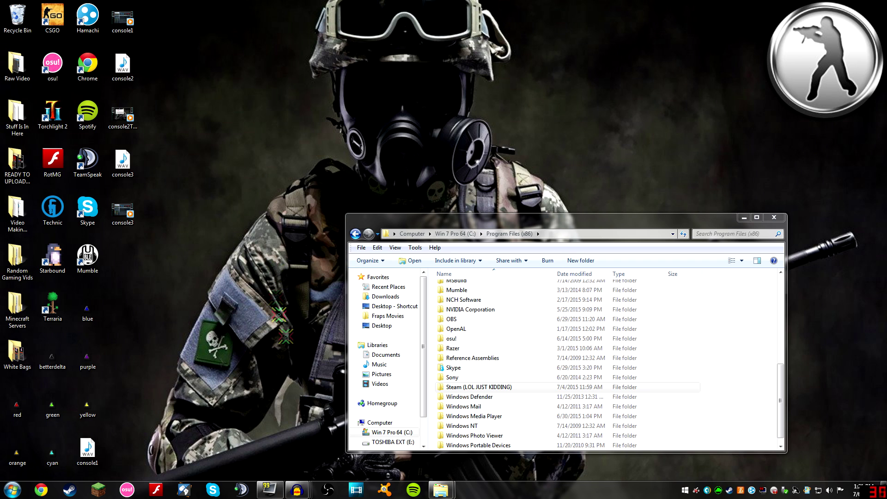
# Look inside the Steam (LOL JUST KIDDING) folder and close its window.
pyautogui.click(475, 389)
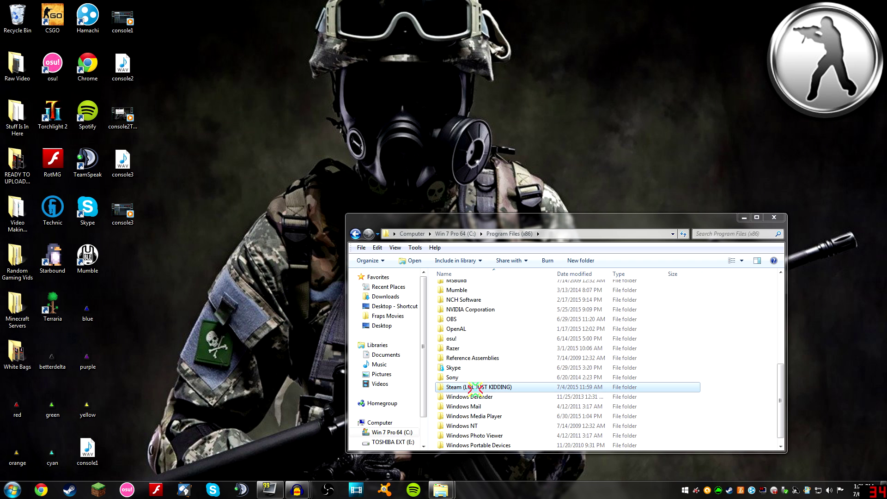
pyautogui.doubleClick(475, 388)
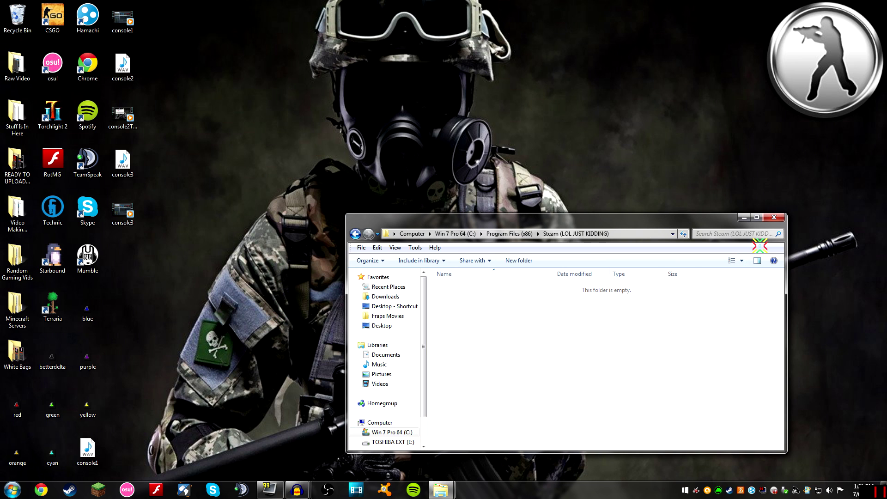
pyautogui.click(774, 217)
# Switch to the steamstuff folder window and open Steam > SteamApps > common > Counter-Strike Global Offensive > csgo > cfg.
pyautogui.click(442, 489)
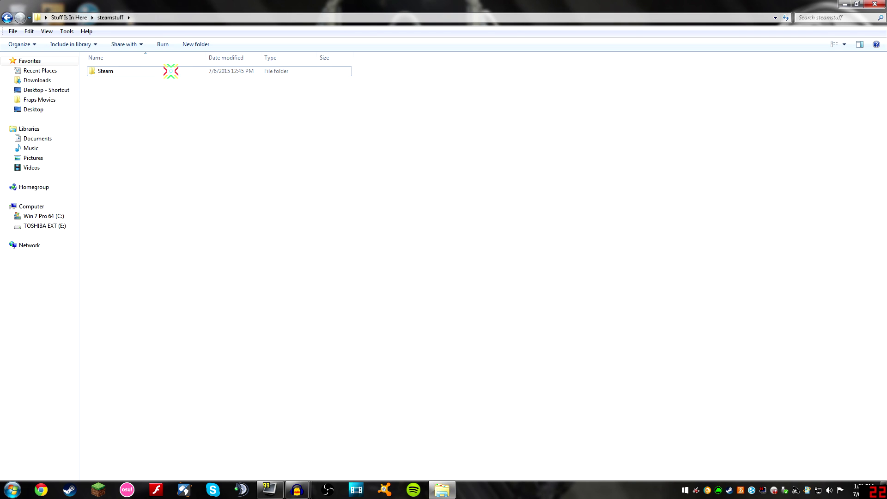
pyautogui.click(134, 71)
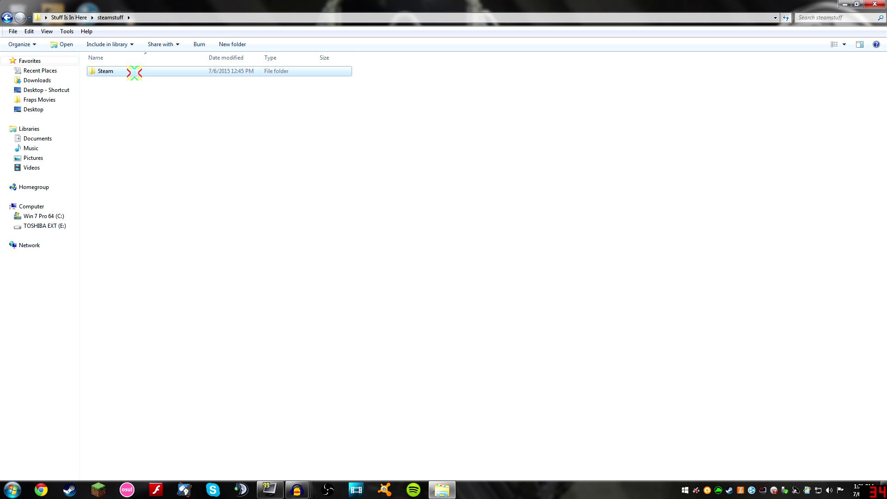
pyautogui.doubleClick(134, 72)
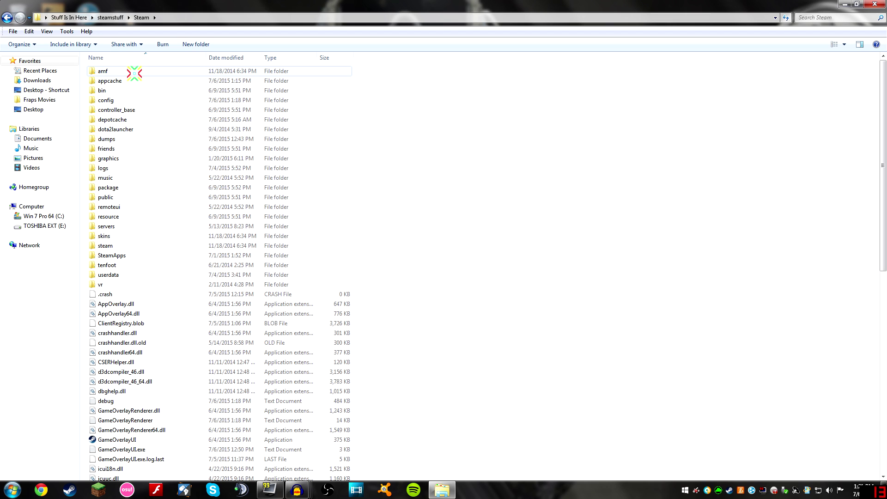
pyautogui.doubleClick(138, 256)
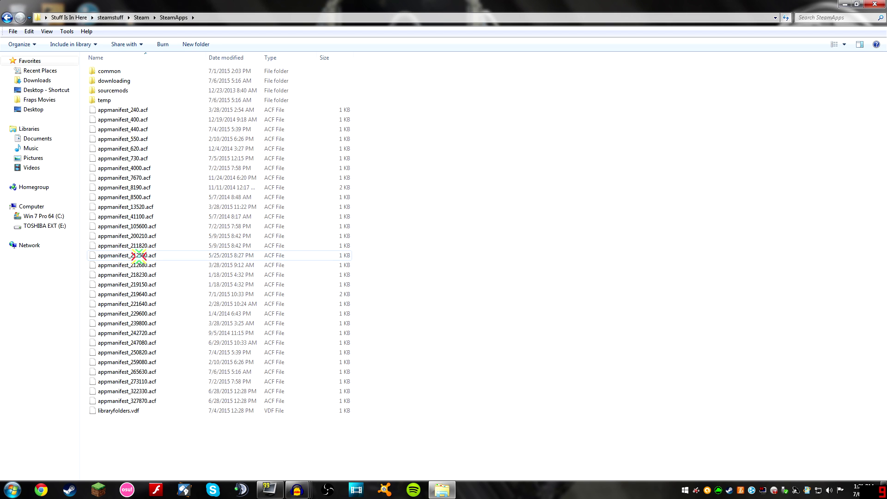
pyautogui.doubleClick(118, 72)
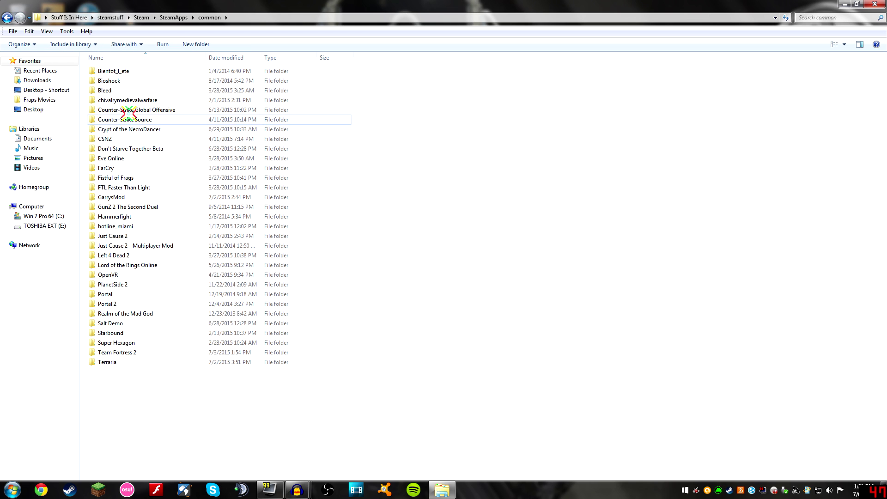
pyautogui.doubleClick(129, 110)
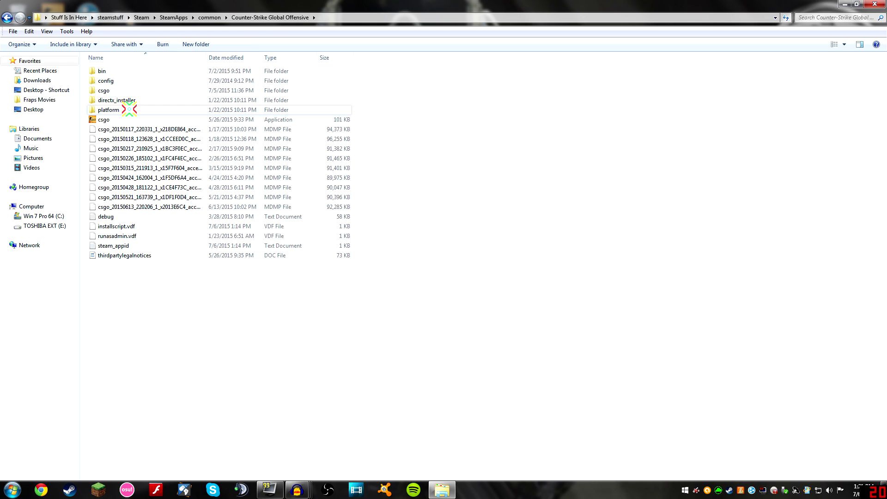
pyautogui.doubleClick(129, 91)
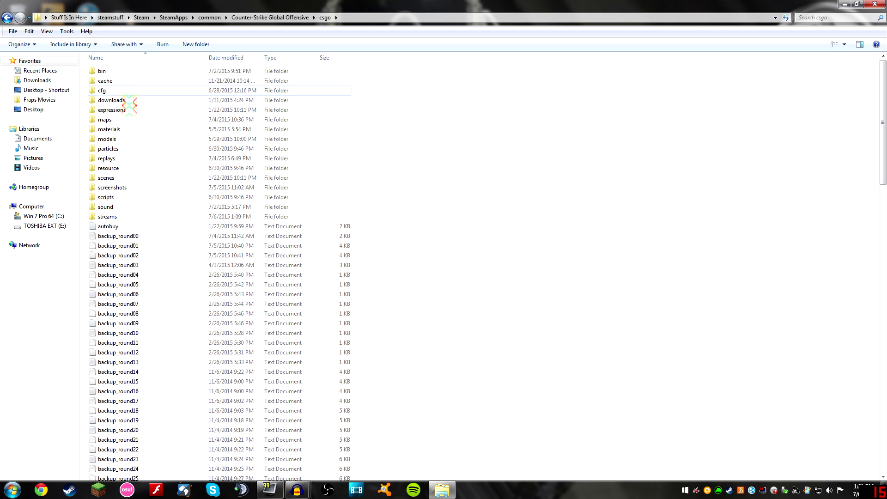
pyautogui.doubleClick(135, 93)
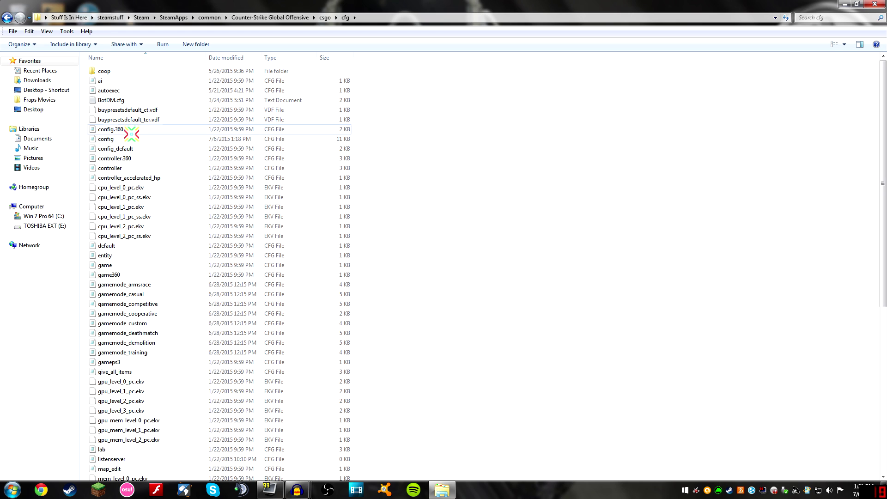
# Open the config file from the cfg folder with Notepad and place its window beside the file list.
pyautogui.click(131, 138)
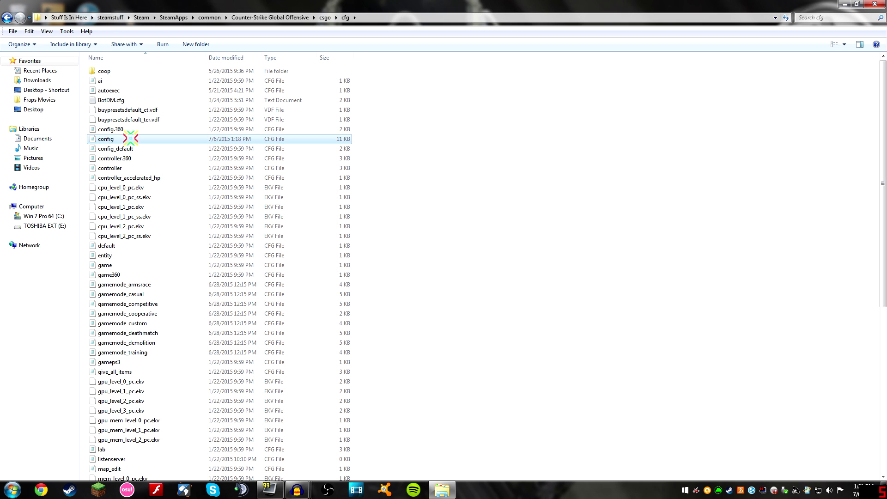
pyautogui.rightClick(140, 138)
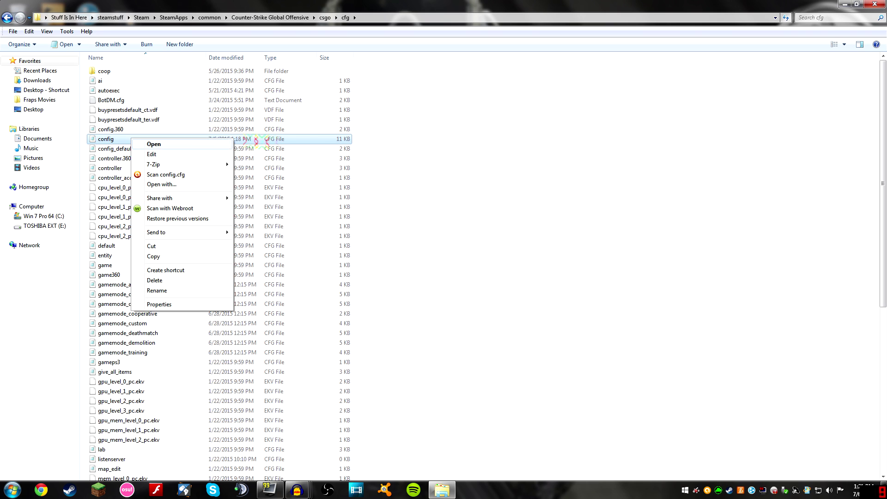
pyautogui.moveTo(184, 199)
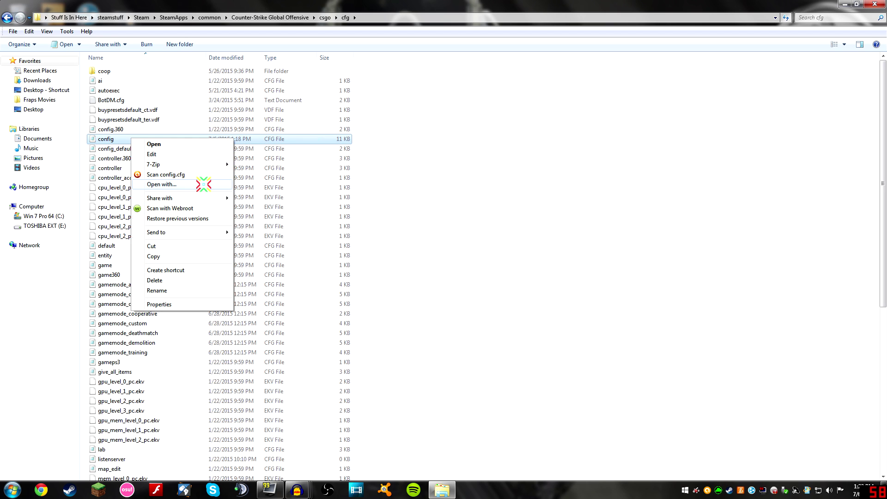
pyautogui.click(243, 175)
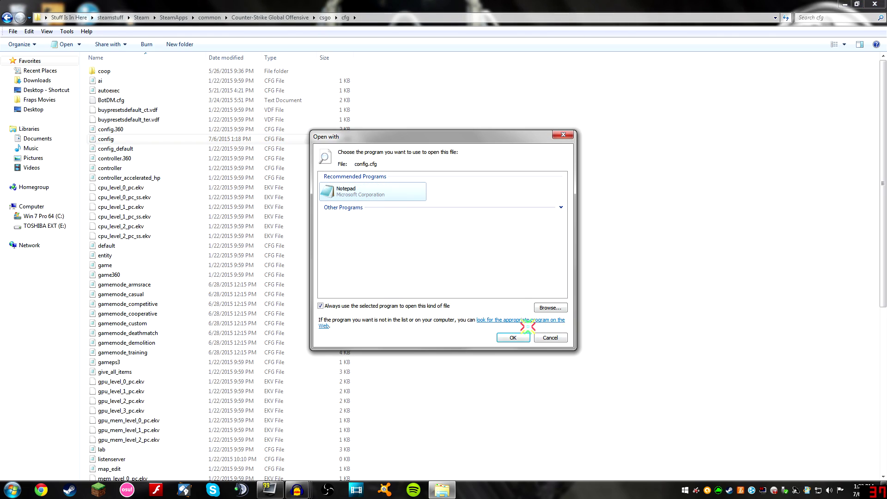
pyautogui.click(513, 337)
pyautogui.moveTo(222, 99); pyautogui.dragTo(523, 99)
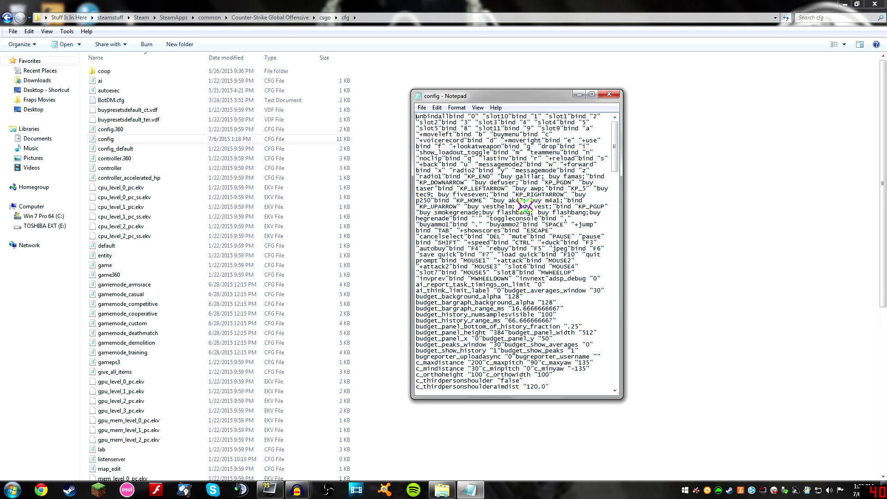
# Search the config file for "console" and close the Find dialog at the first match.
pyautogui.hotkey('ctrl', 'f')
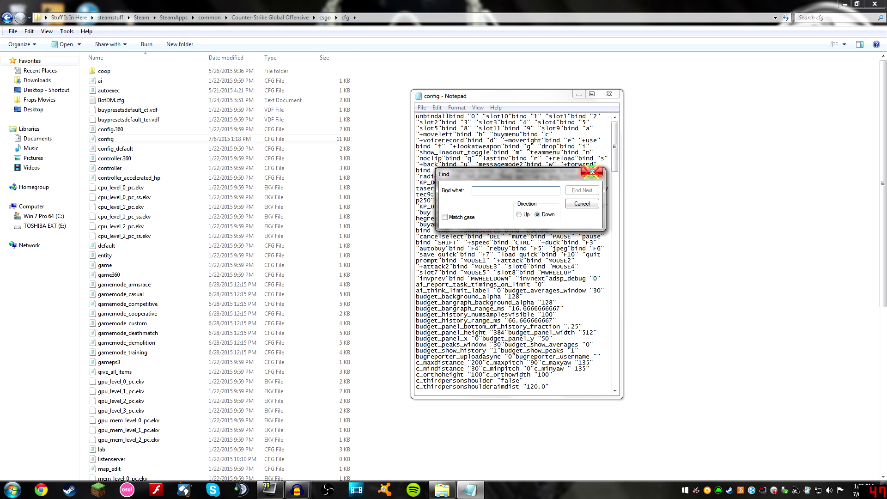
pyautogui.click(592, 173)
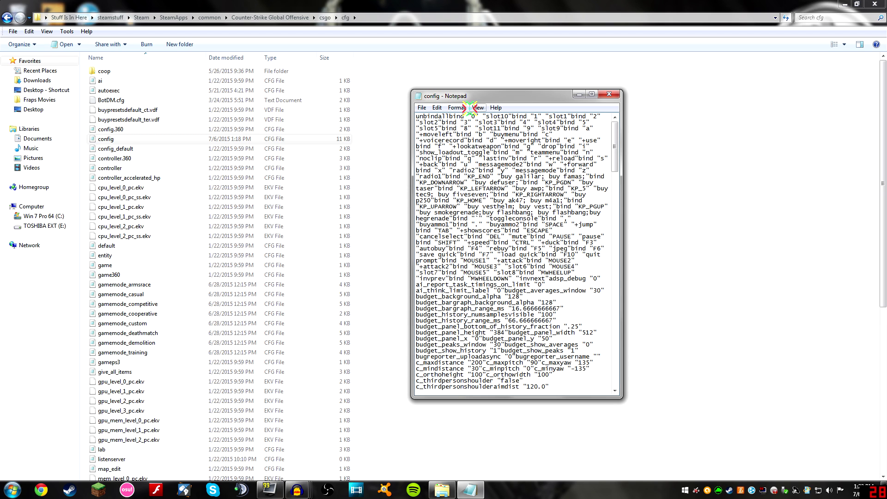
pyautogui.click(436, 108)
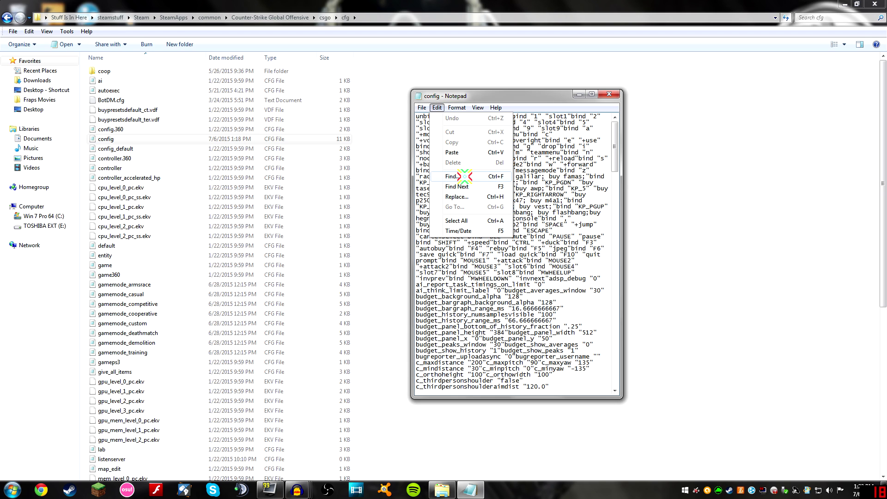
pyautogui.click(464, 177)
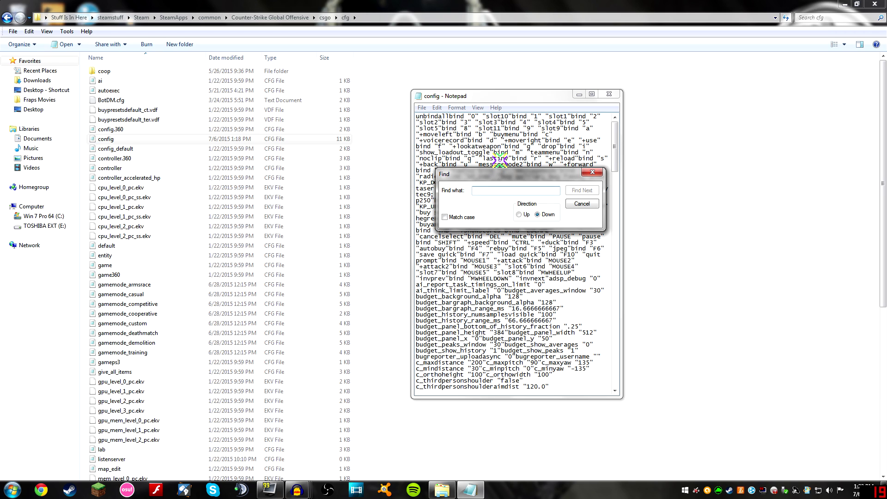
pyautogui.write('console')
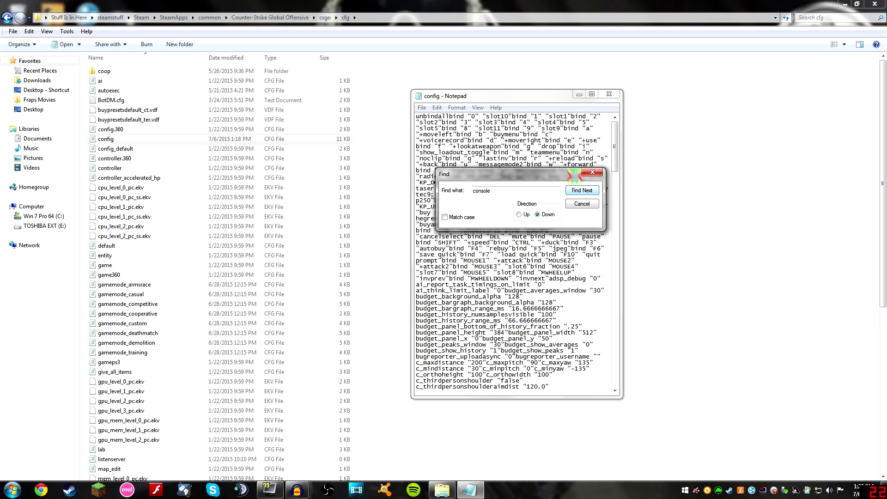
pyautogui.click(582, 189)
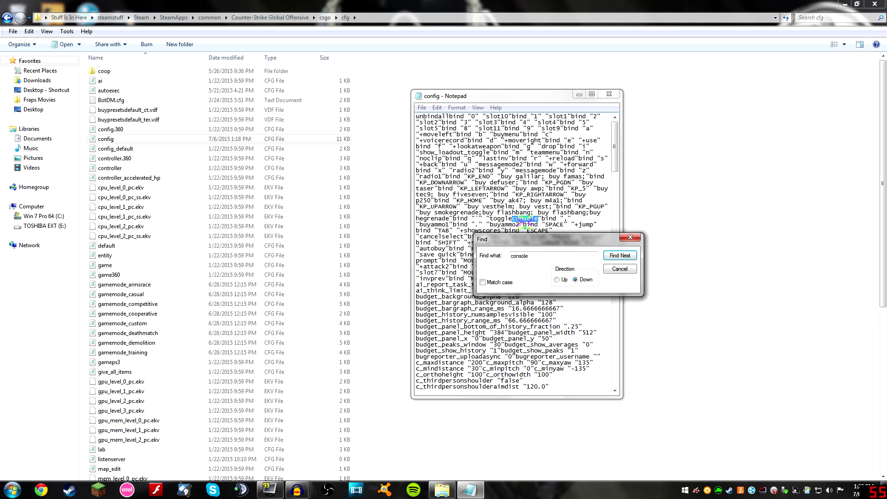
pyautogui.click(630, 237)
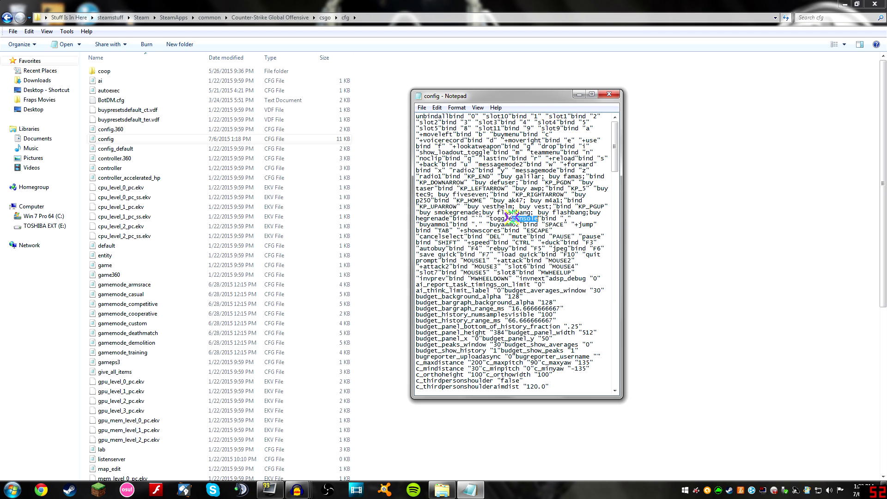
# Maximize the config file's window and highlight the key assigned to the toggleconsole binding.
pyautogui.click(512, 218)
pyautogui.moveTo(538, 218); pyautogui.dragTo(492, 221)
pyautogui.click(493, 221)
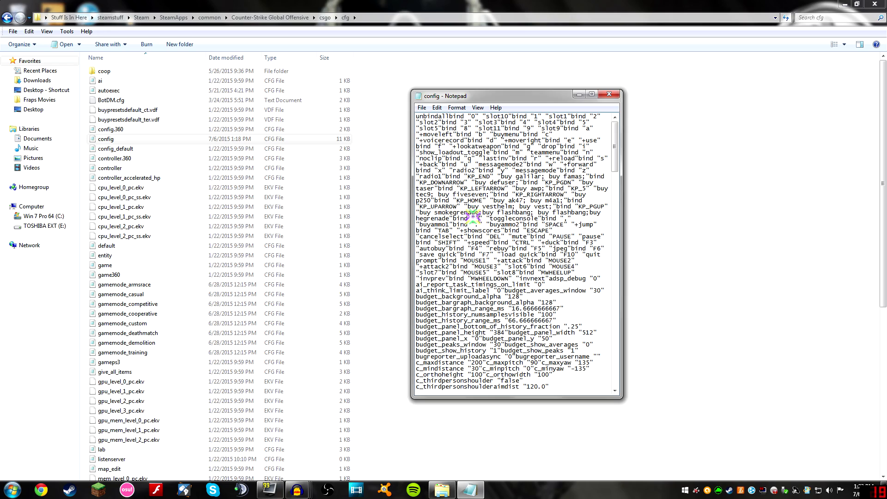
pyautogui.moveTo(497, 96); pyautogui.dragTo(471, 2)
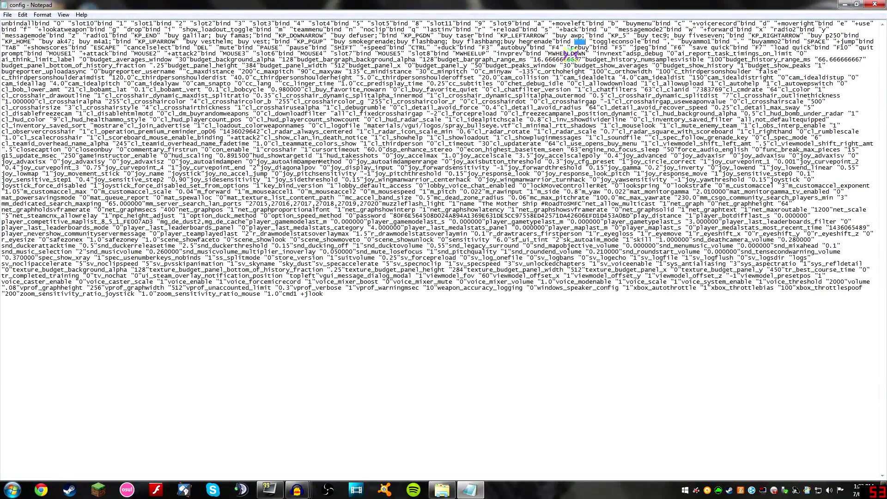
pyautogui.moveTo(572, 4); pyautogui.dragTo(559, 0)
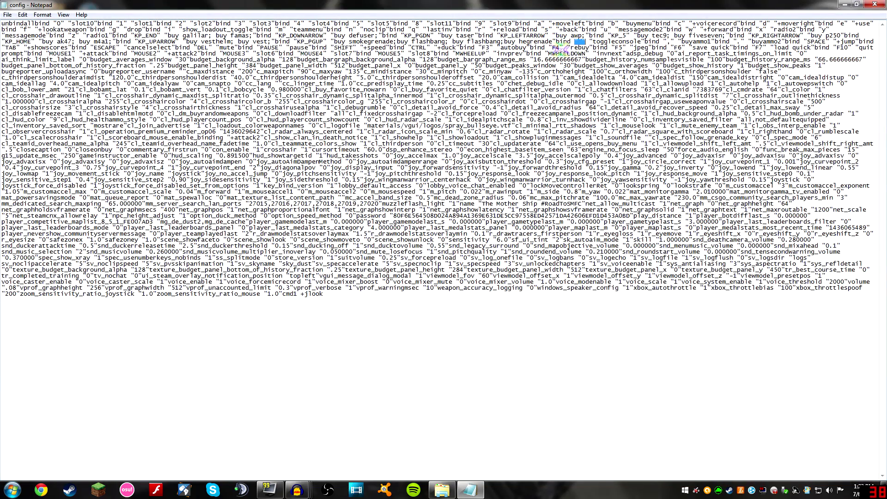